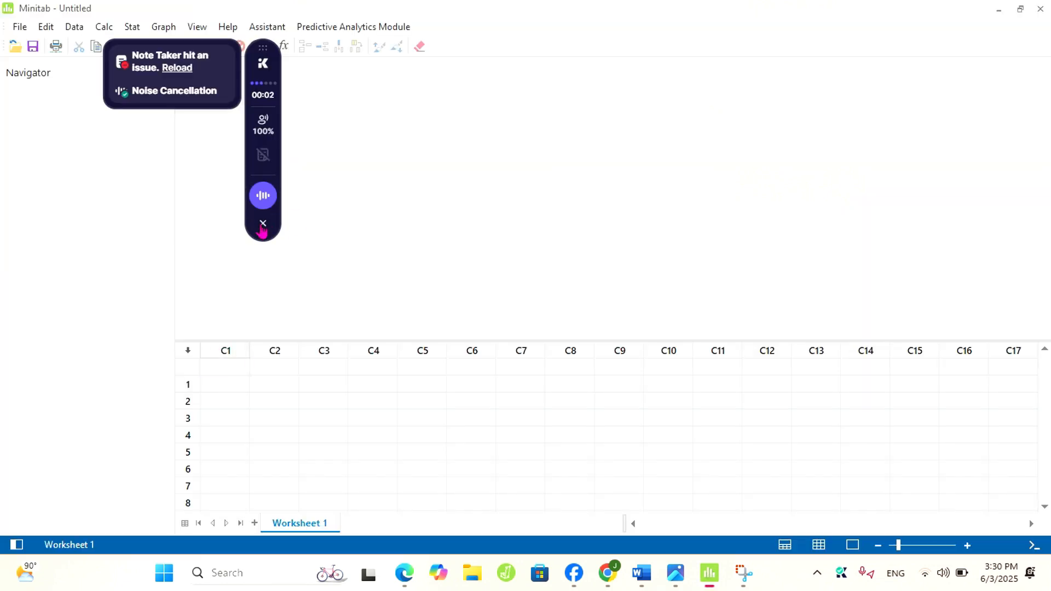
left_click(263, 224)
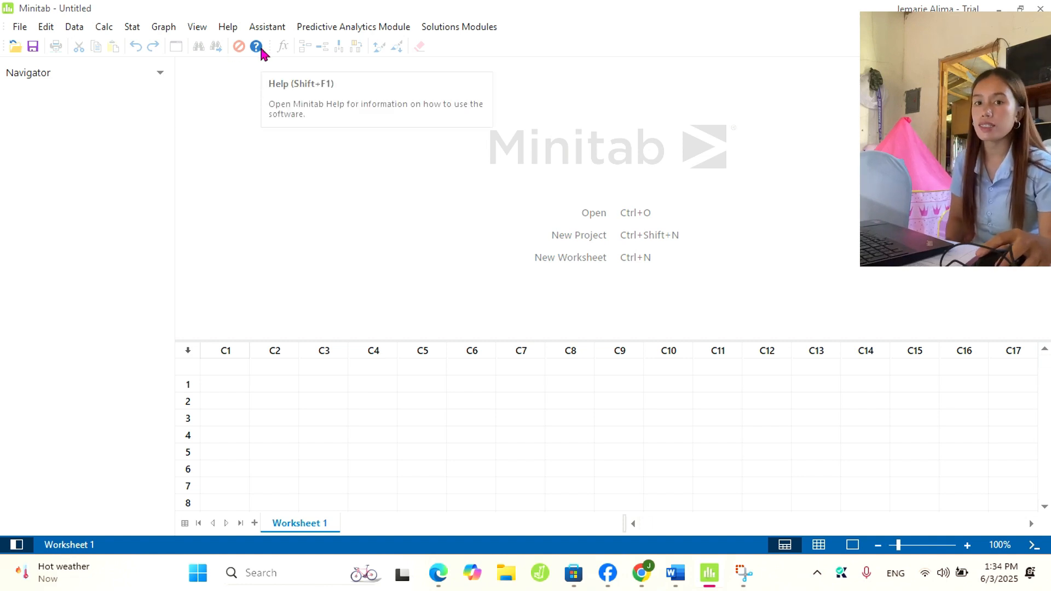
- Start a new 2-level factorial design with default generators and set the number of factors to 5
left_click(129, 32)
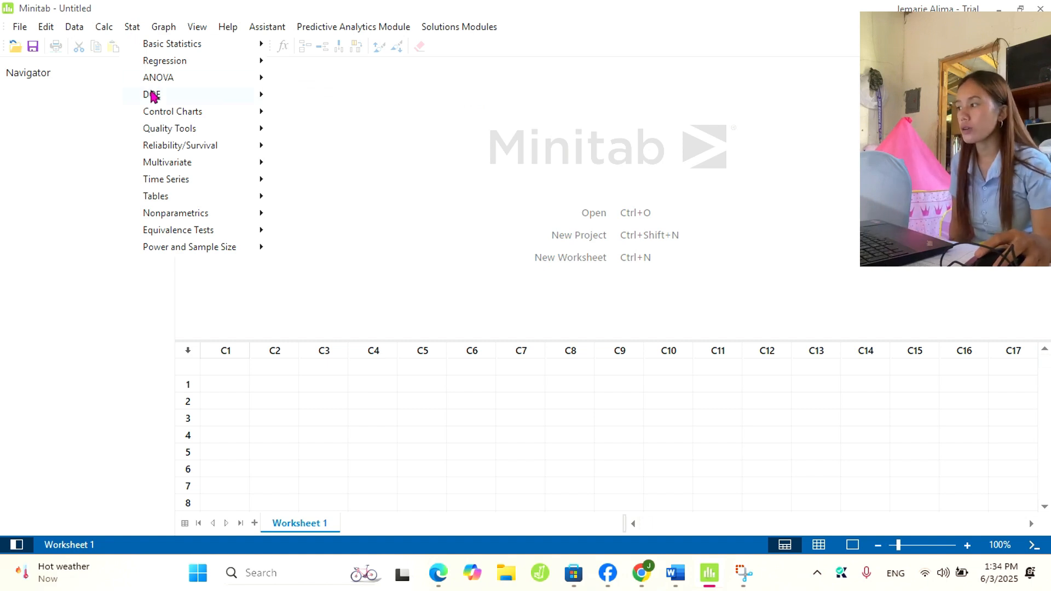
mouse_move(153, 96)
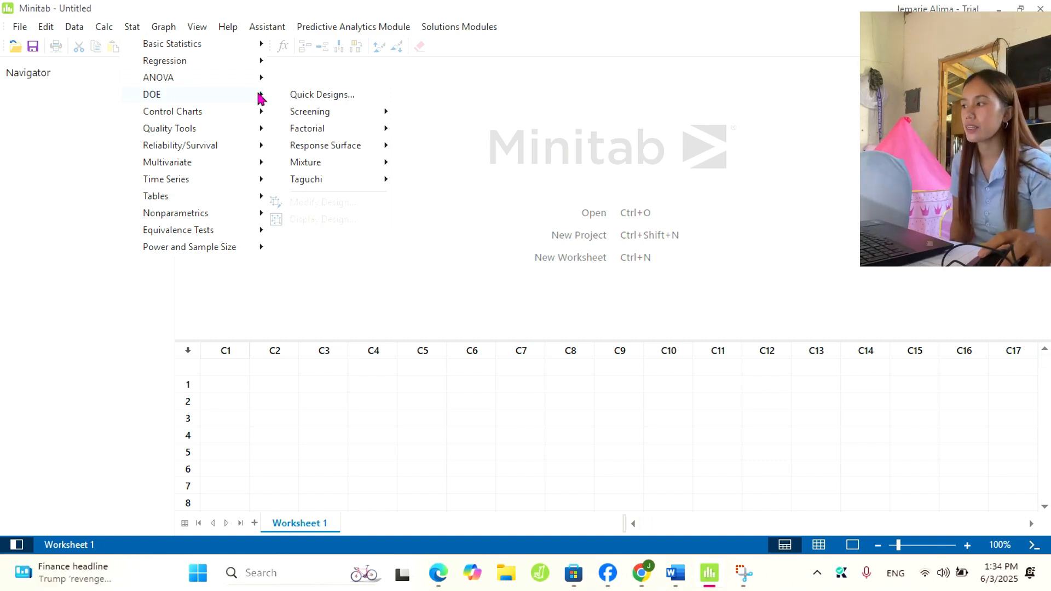
mouse_move(354, 132)
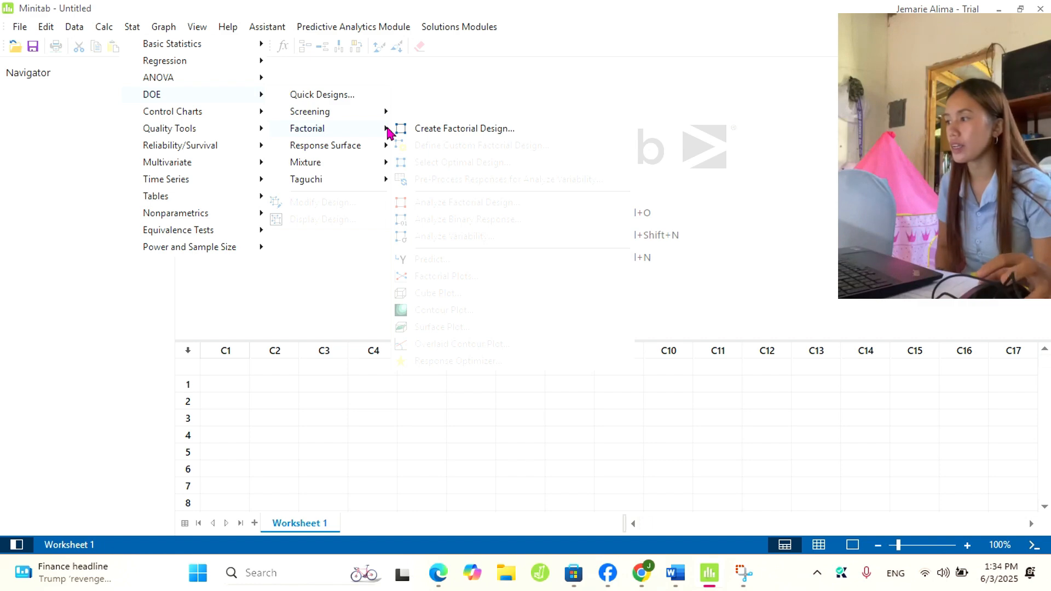
left_click(422, 132)
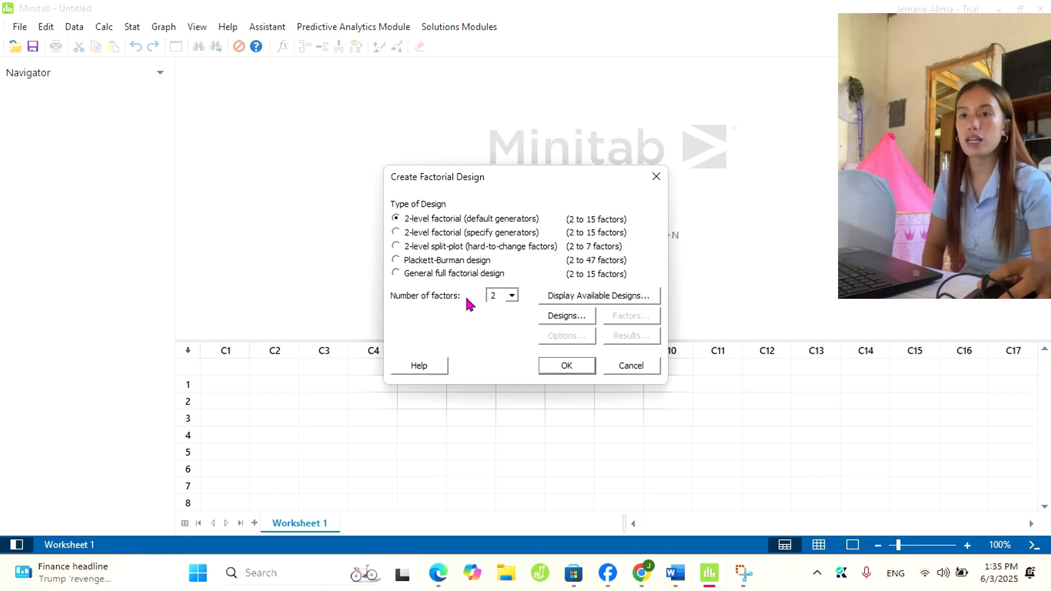
left_click(511, 297)
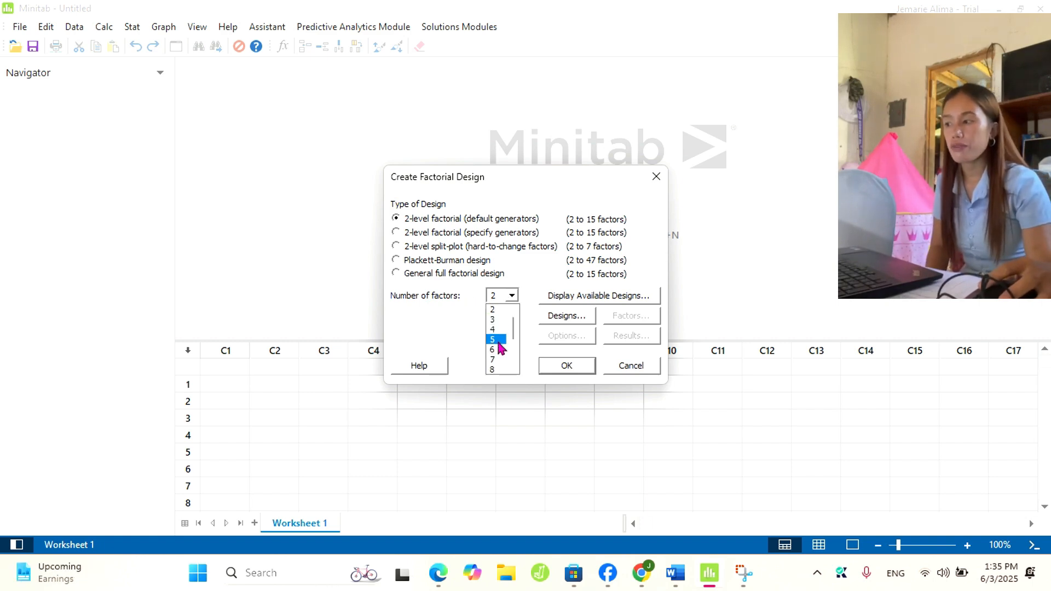
left_click(499, 340)
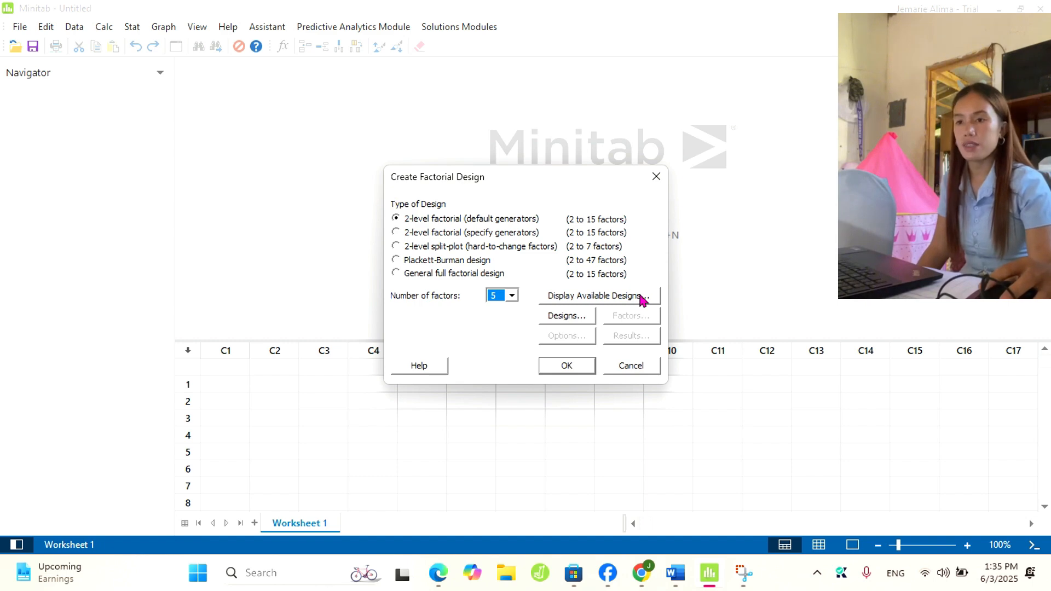
- Review the table of available factorial designs, checking the resolution of the 5-factor design with 16 runs
left_click(642, 297)
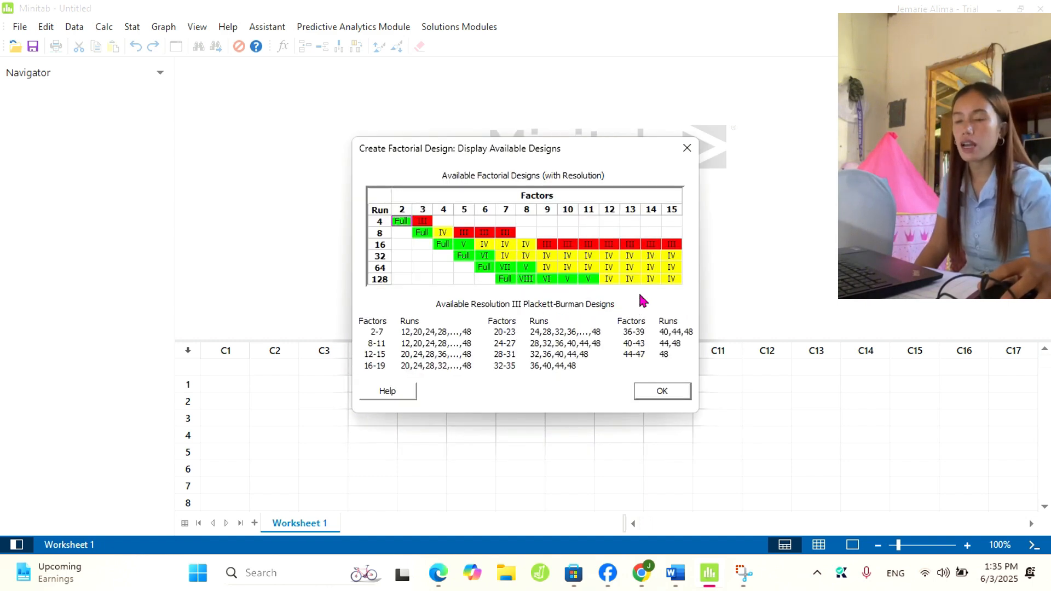
left_click(463, 245)
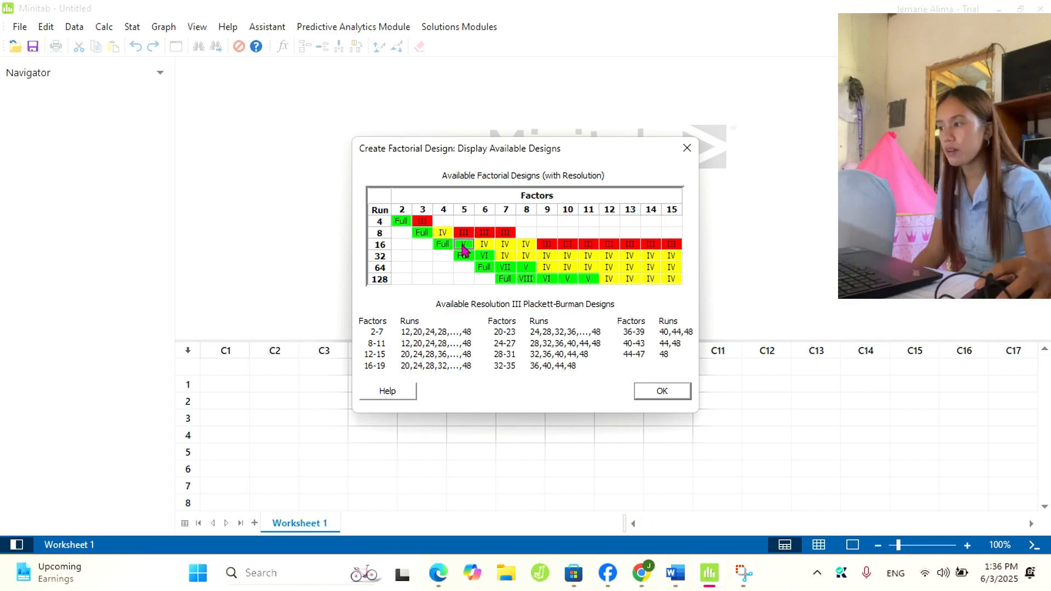
left_click(679, 393)
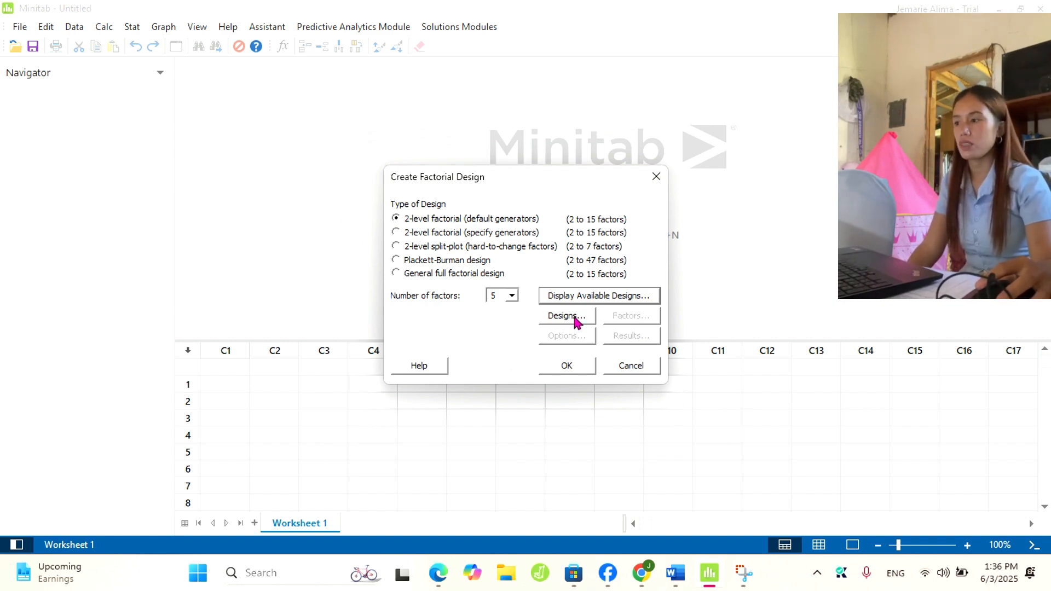
- Choose the 1/2 fraction design with 16 runs for the factorial design
left_click(576, 322)
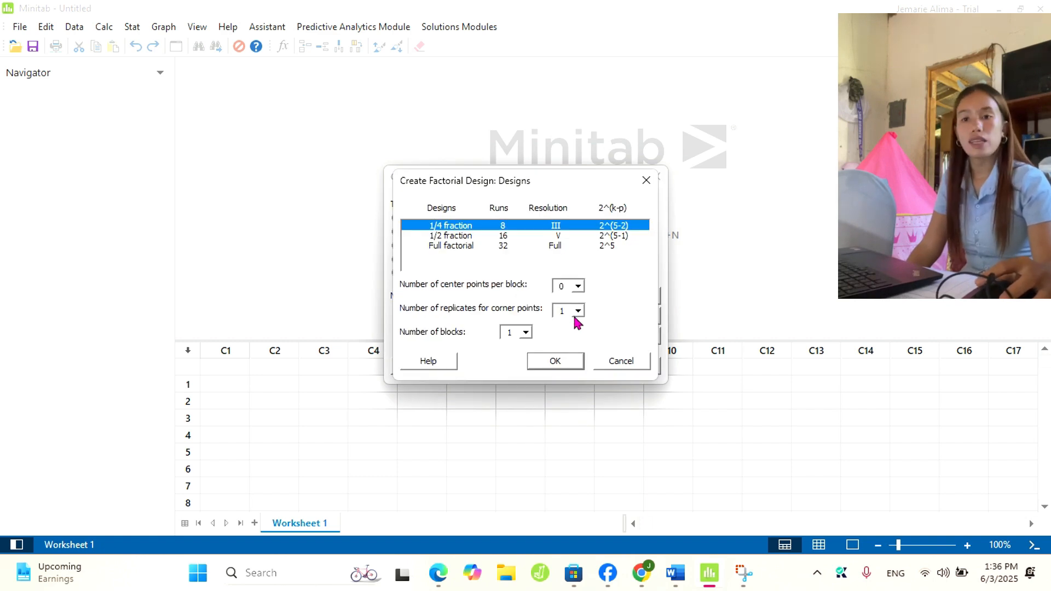
left_click(553, 238)
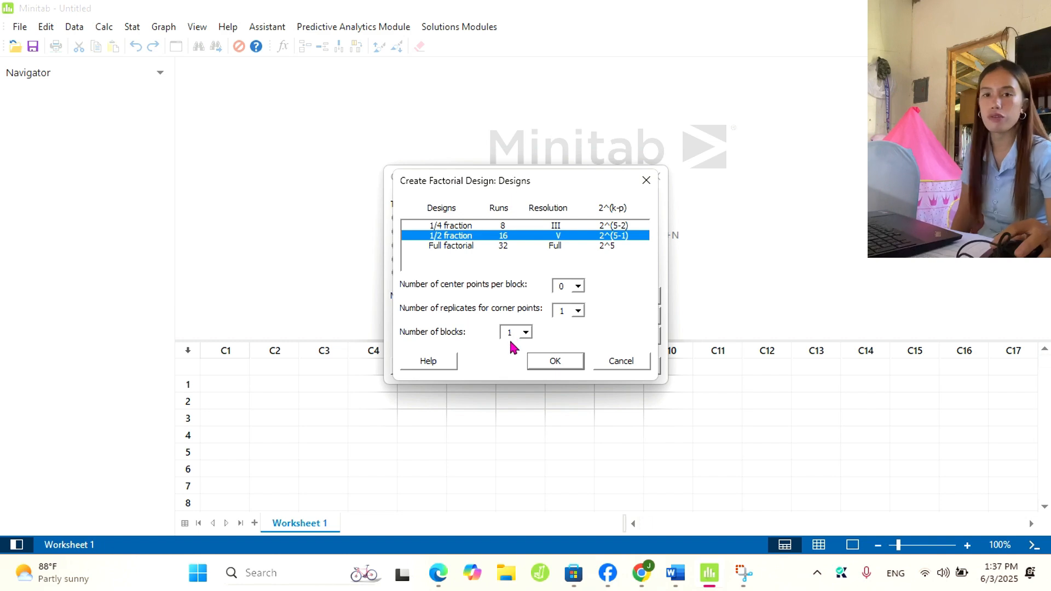
left_click(564, 366)
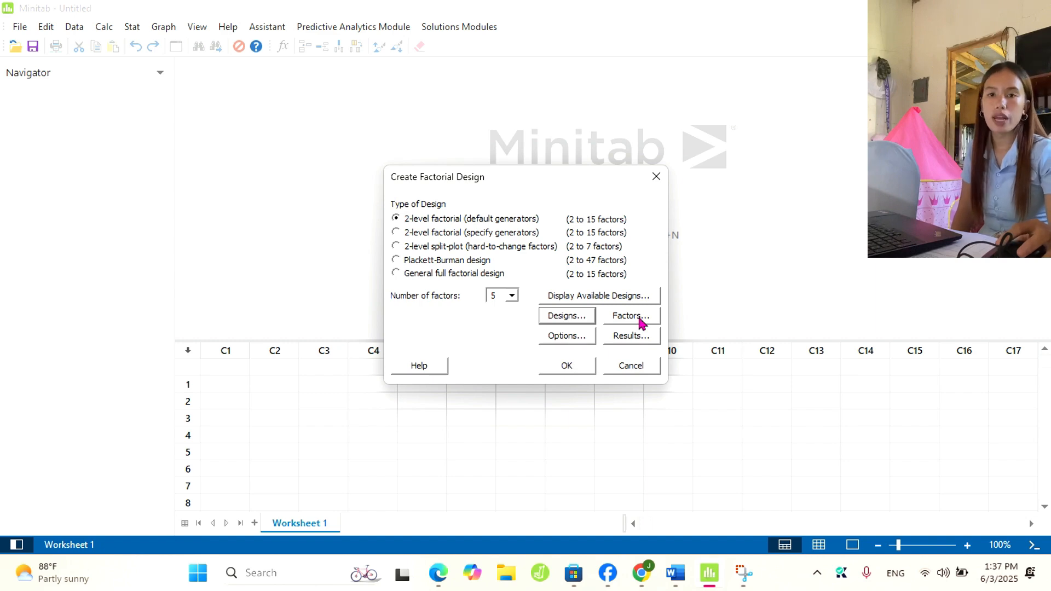
- In the design's factor settings, name factor A "Paper Type" and factor B "Rotor Length"
left_click(630, 316)
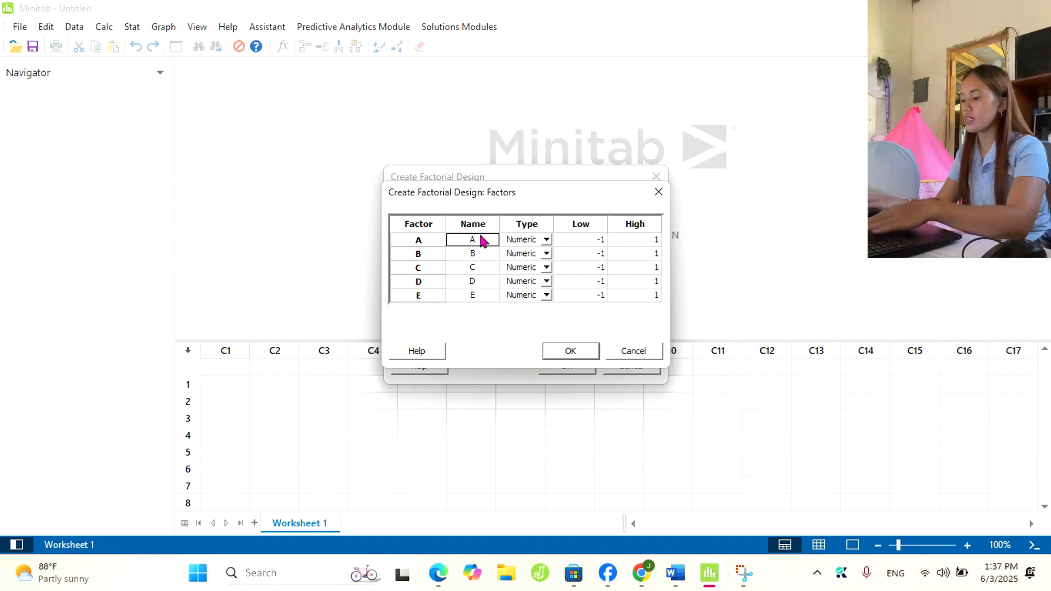
type("Paper")
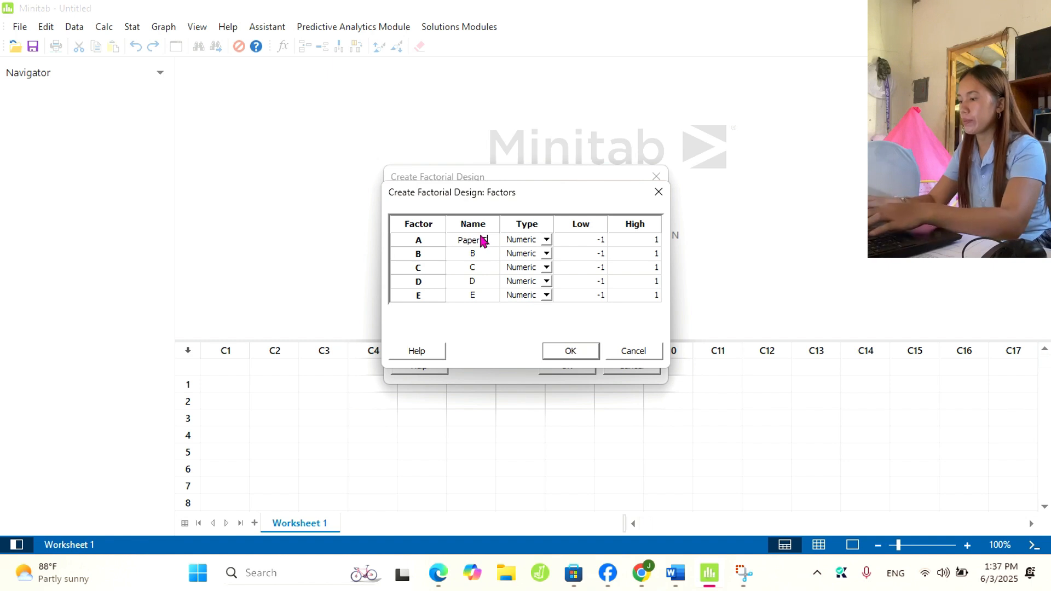
type(" Type")
key("Down")
type("Rotor ")
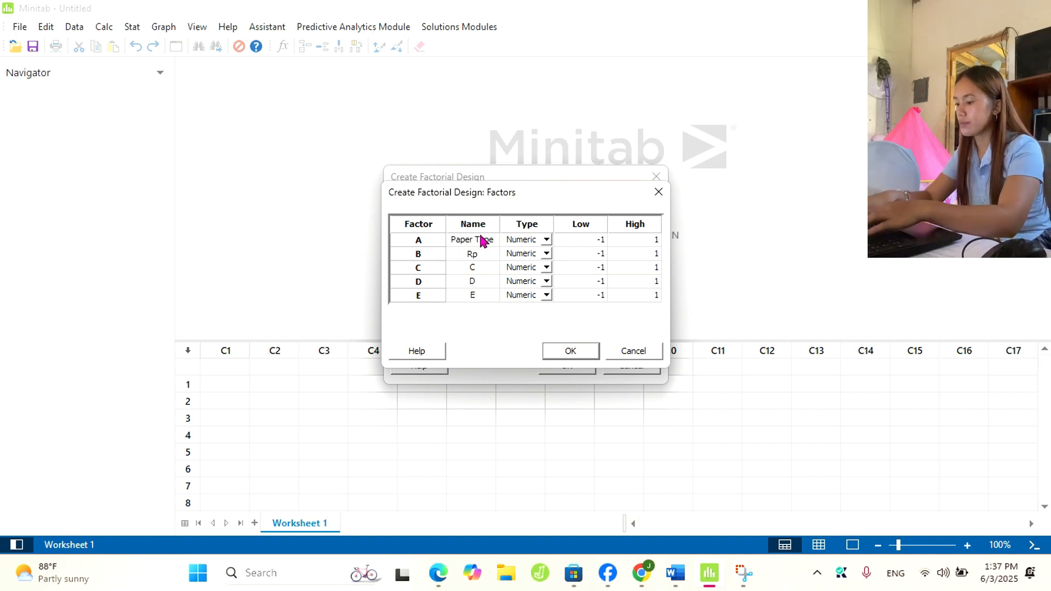
type("Leg")
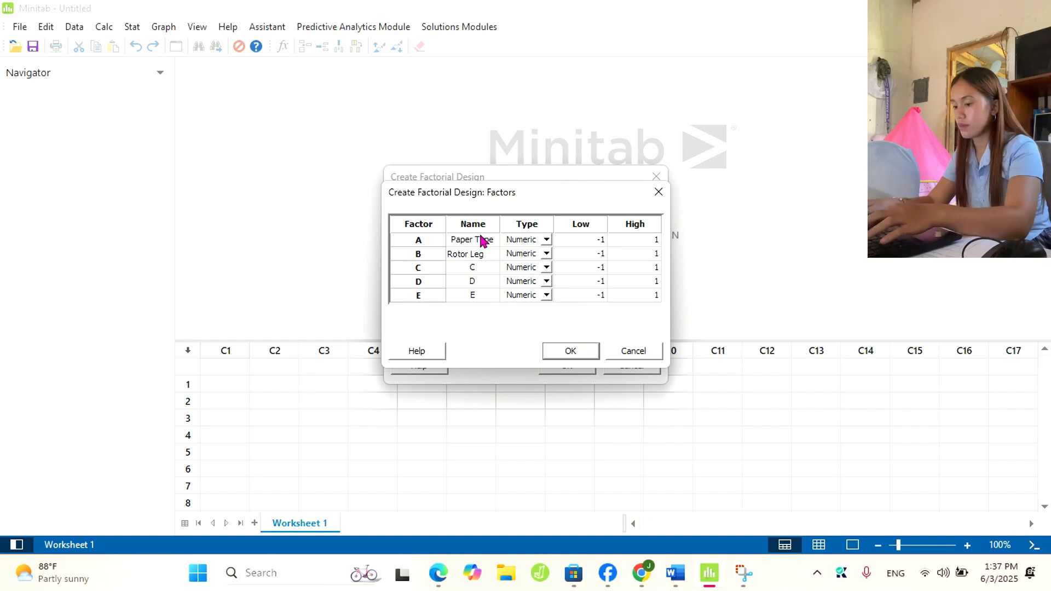
type("nth")
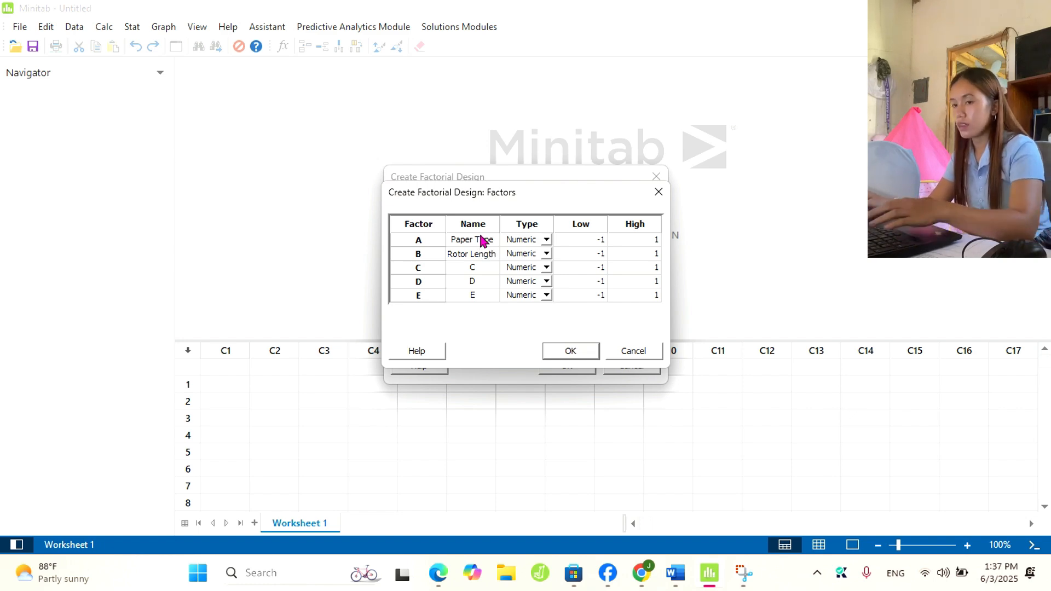
- Name factor C "Leg Length" and factor D "Leg width"
key("Down")
type("Leg ")
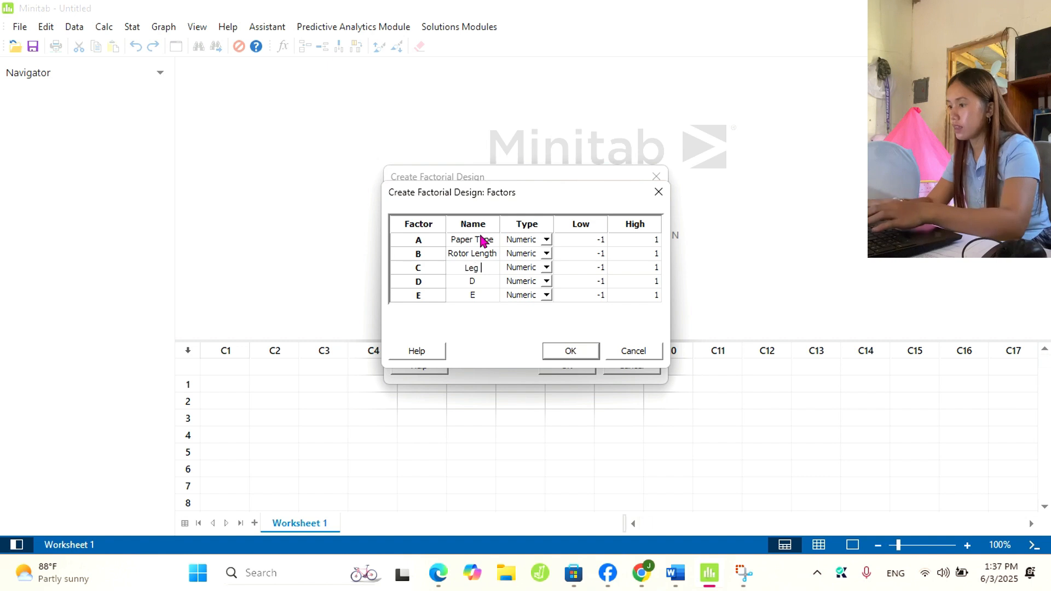
type("Le")
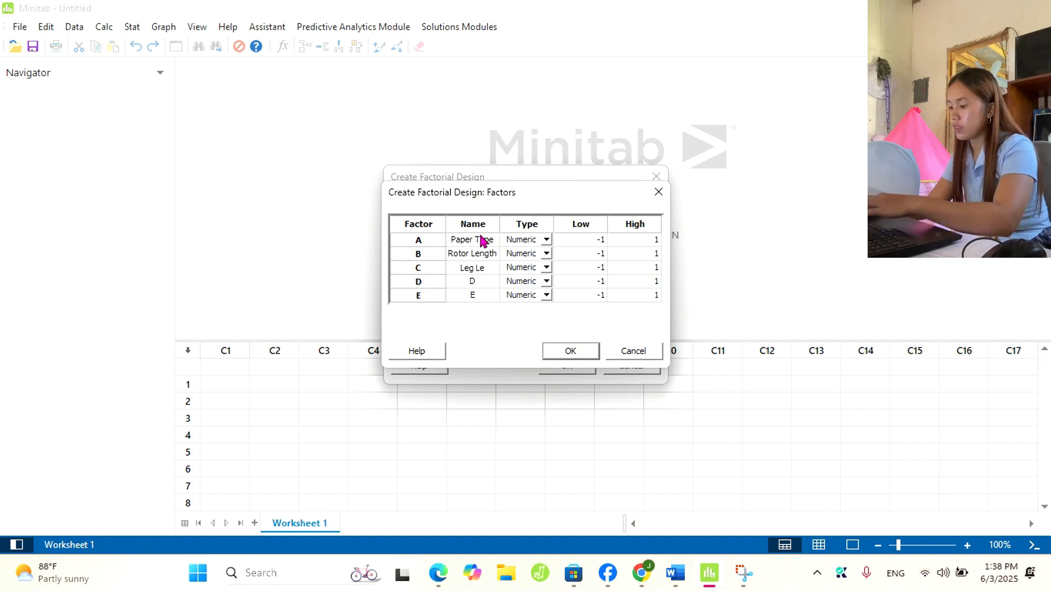
type("ngth")
key("Down")
type("Leg widt")
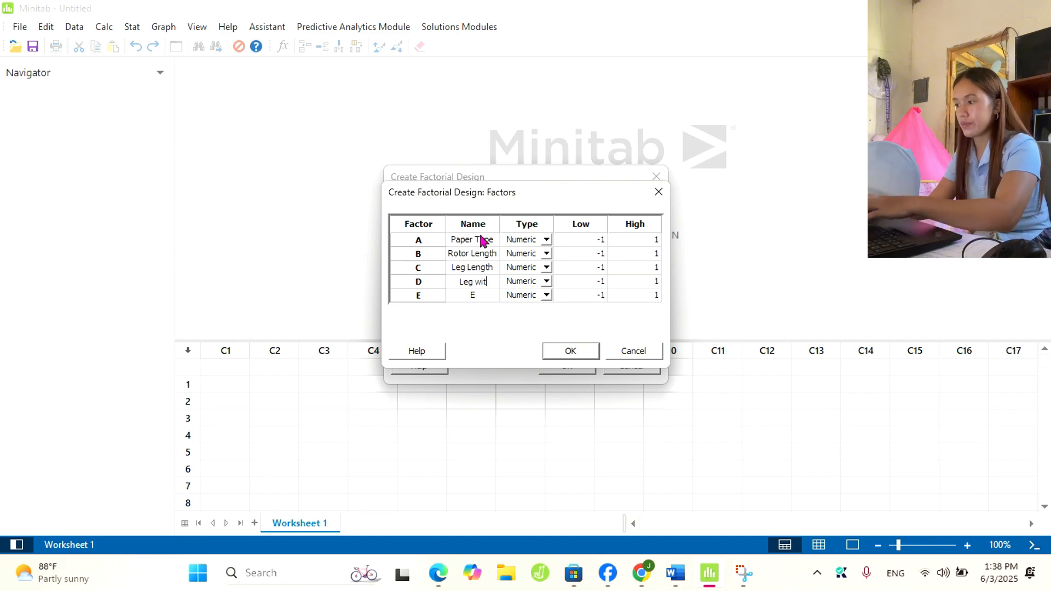
type("h")
- Name factor E "Paper Clip"
key("Down")
type("PAper")
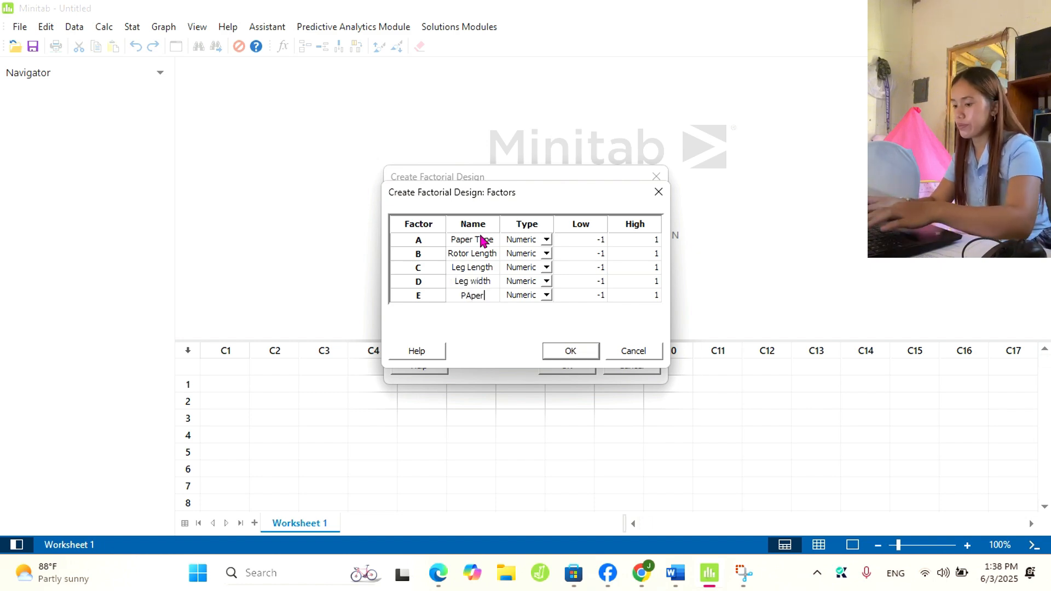
key("BackSpace")
key("BackSpace")
key("BackSpace")
key("BackSpace")
type("ap")
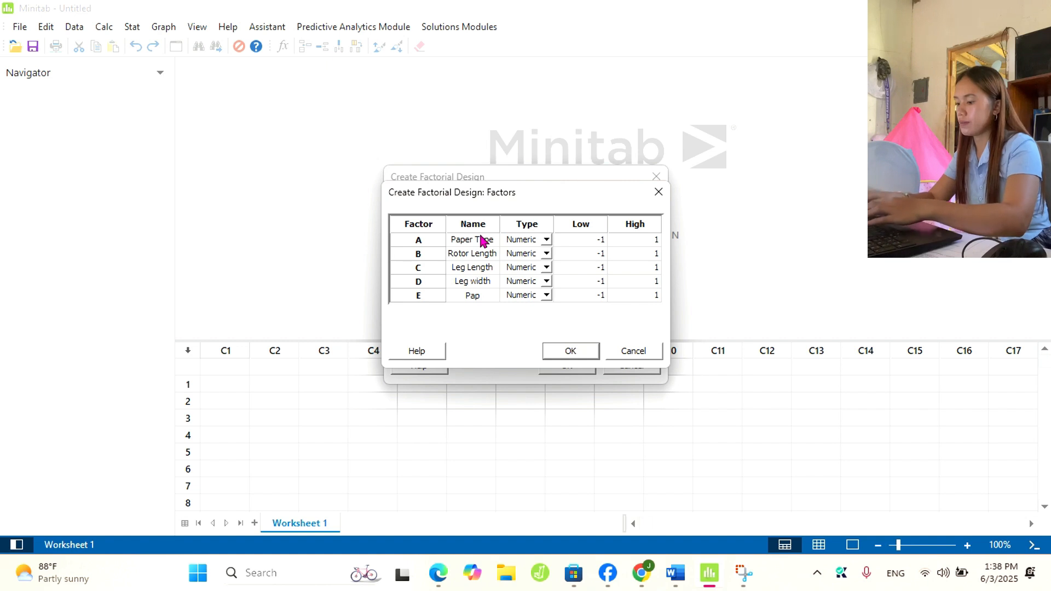
type("er Clip")
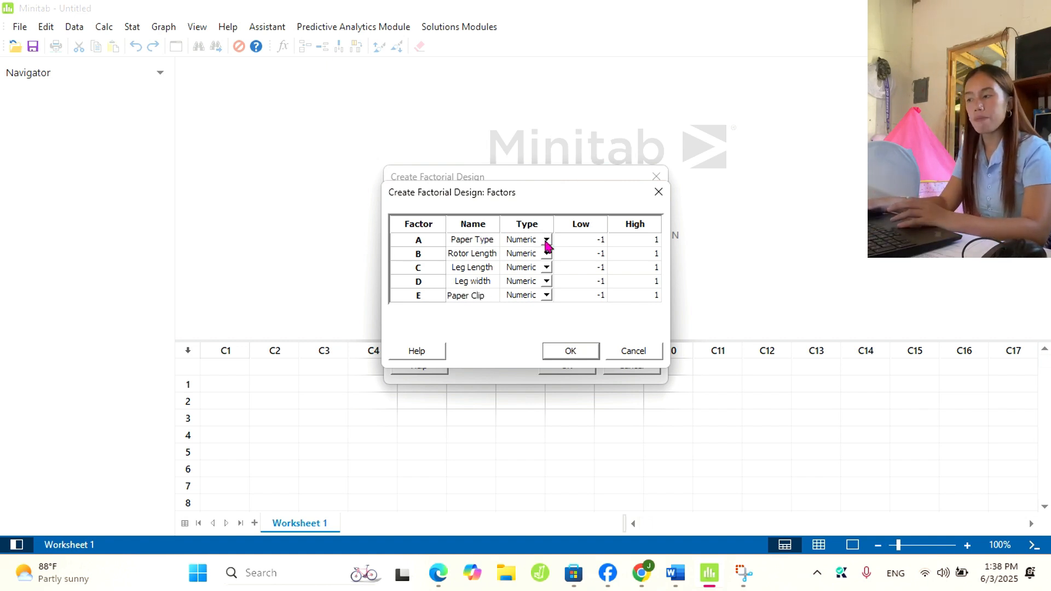
- Change the data type of the Paper Type and Paper Clip factors to Text
left_click(546, 244)
left_click(545, 239)
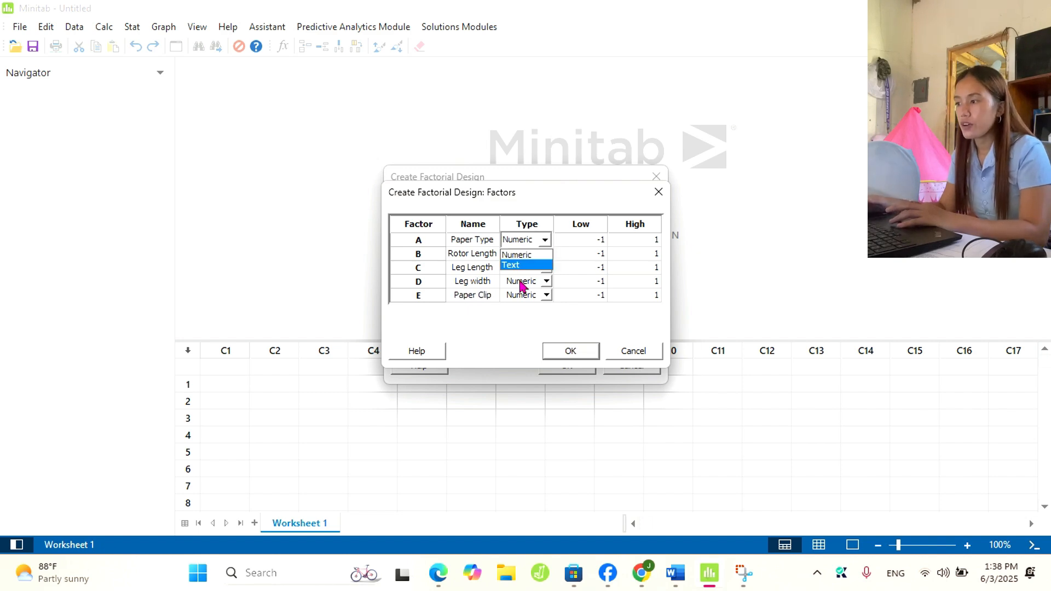
left_click(515, 266)
left_click(549, 296)
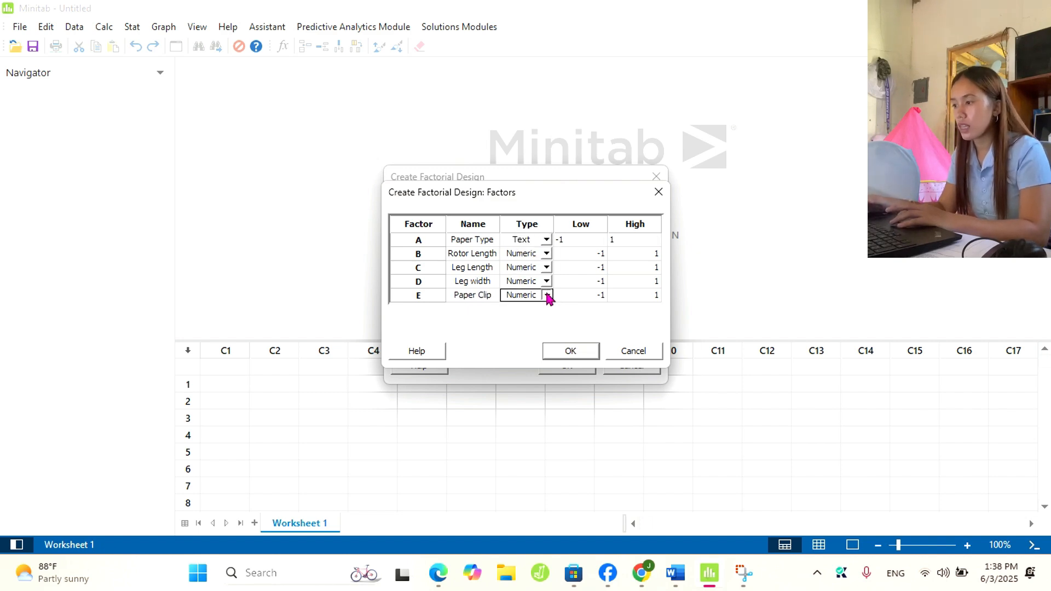
left_click(546, 295)
left_click(541, 321)
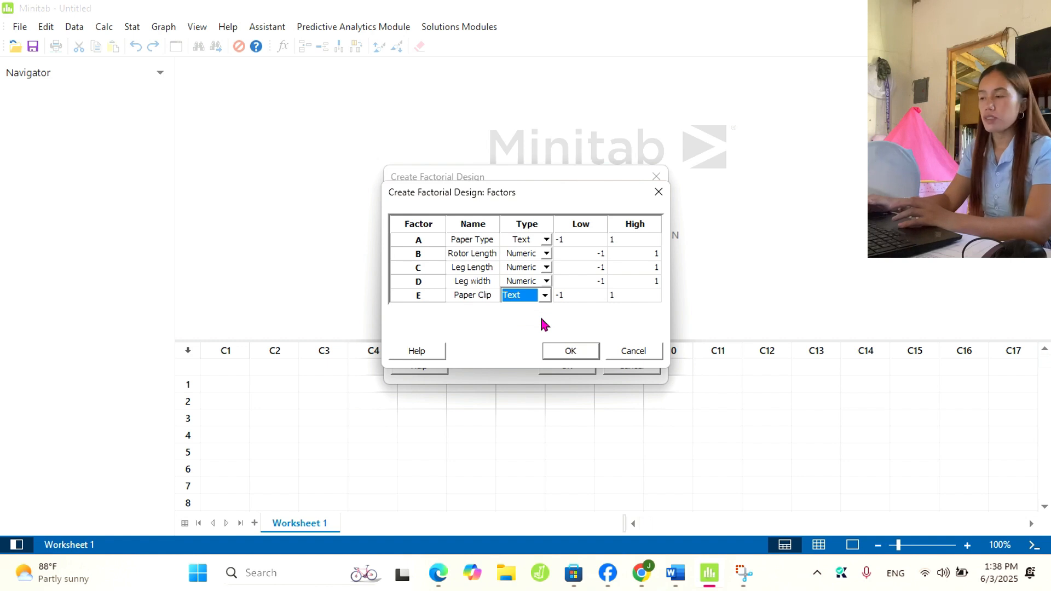
- Set the Paper Type factor's low level to "Light" and its high level to "Heavy"
left_click(580, 239)
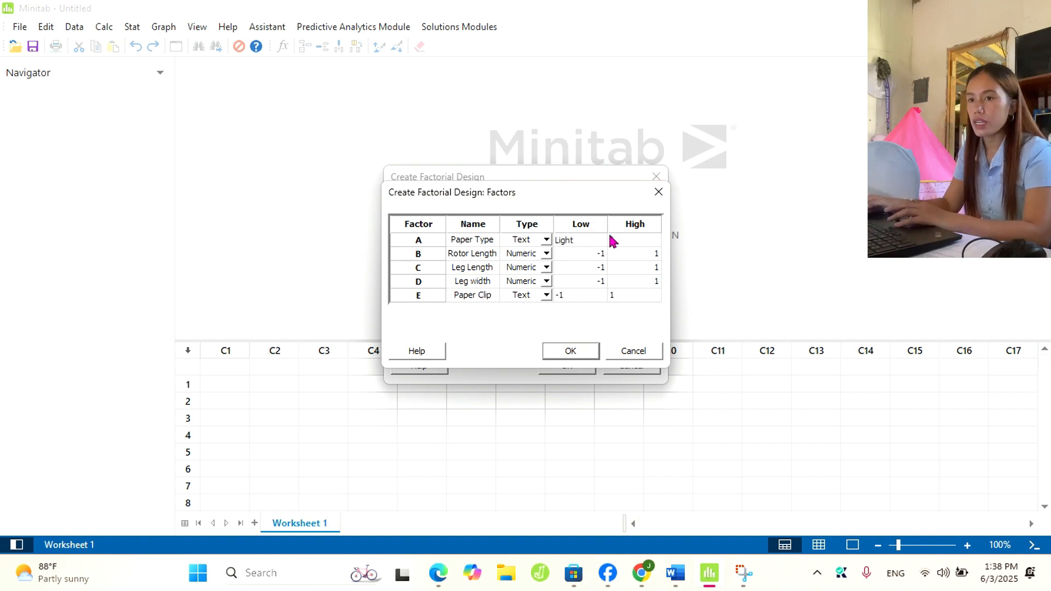
left_click(649, 241)
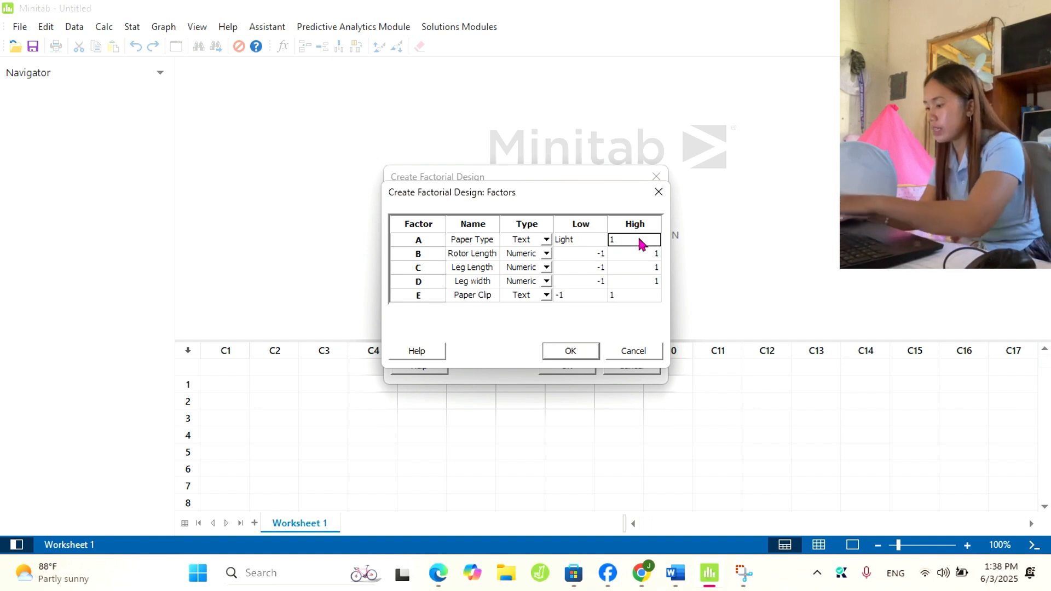
key("BackSpace")
type("Heavy")
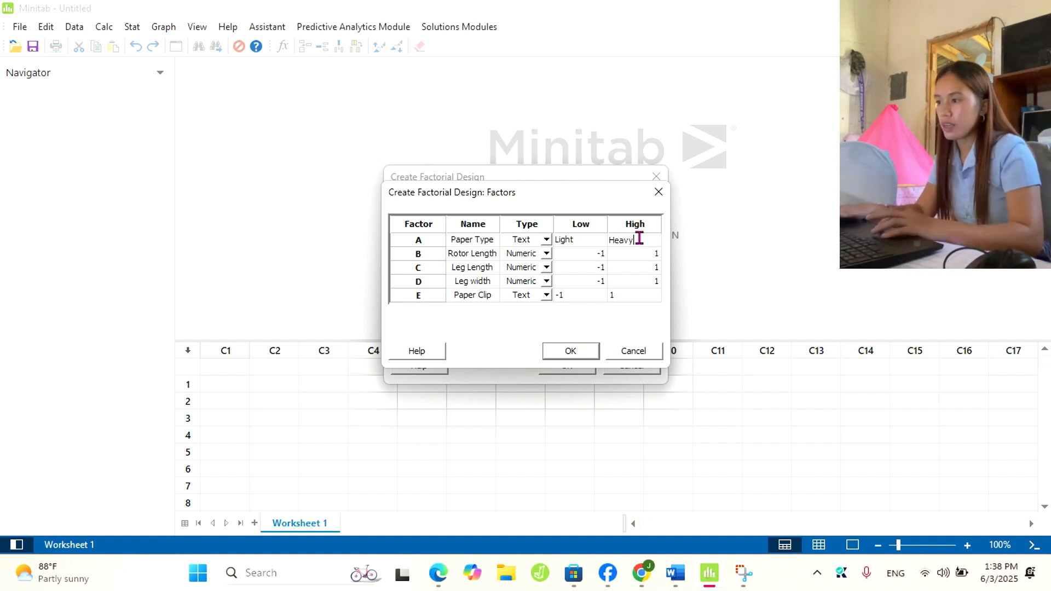
- Set the low levels of Rotor Length to 7, Leg Length to 6 and Leg width to 3
left_click(584, 254)
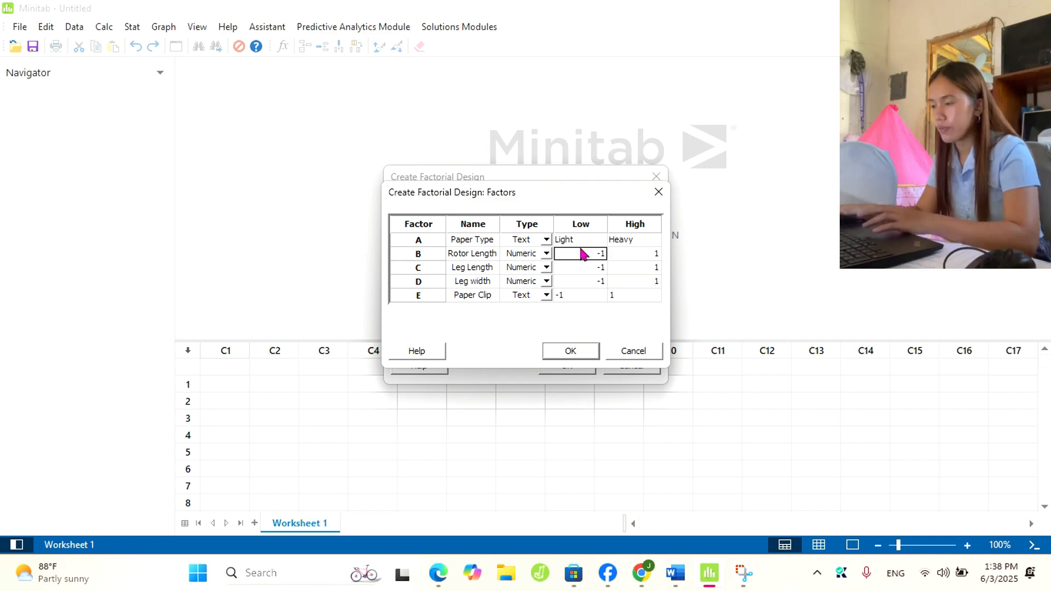
double_click(583, 254)
type("7")
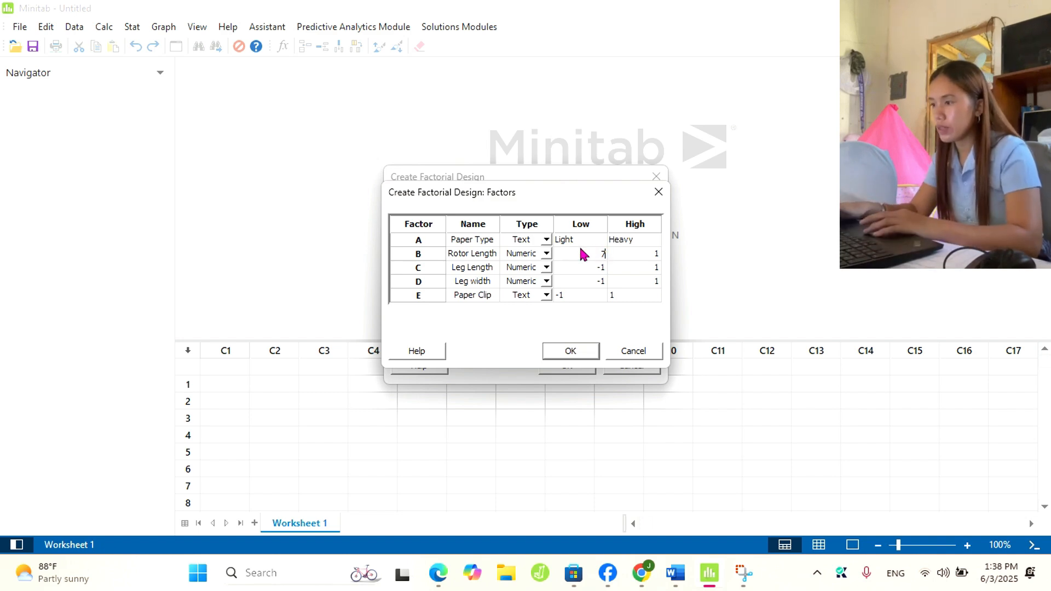
left_click(592, 268)
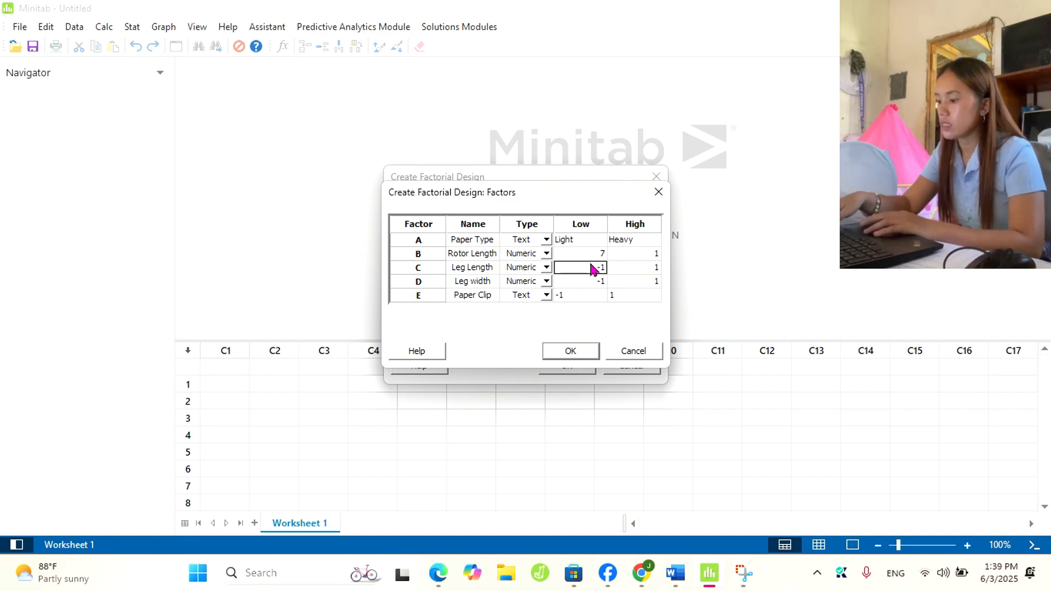
double_click(592, 268)
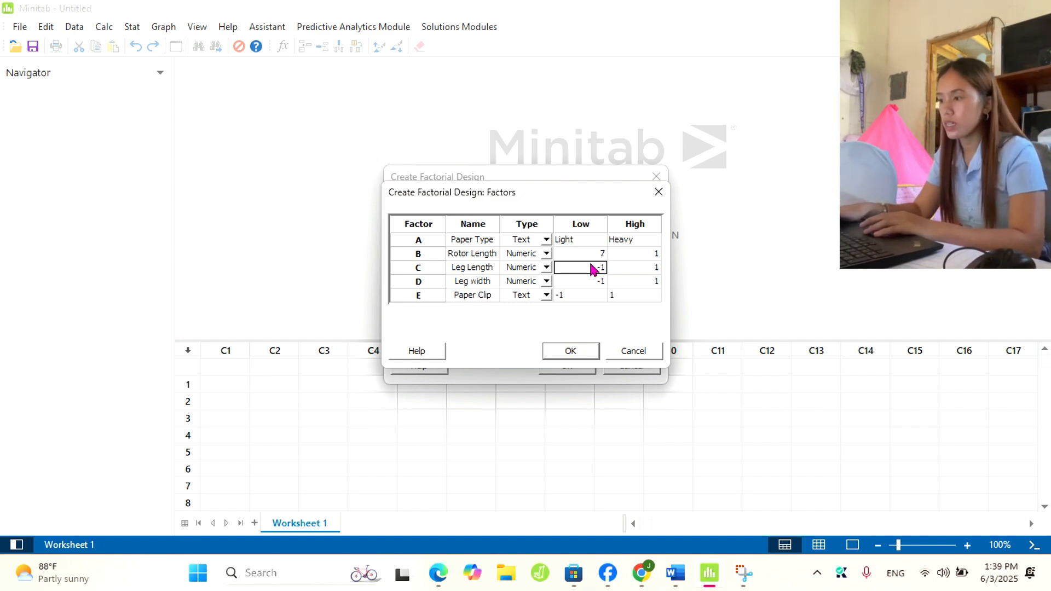
type("6")
left_click(584, 283)
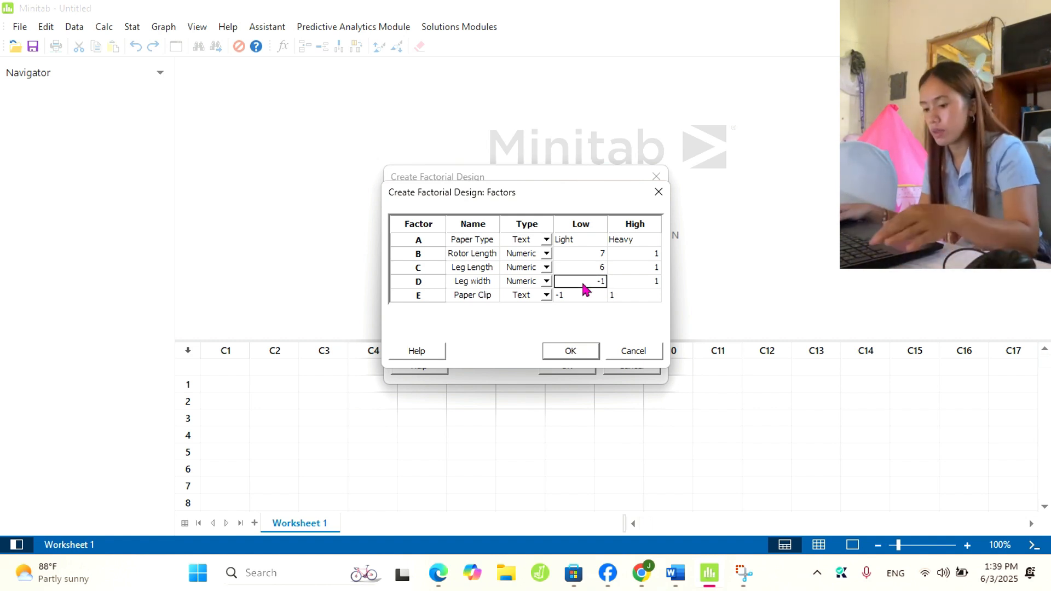
double_click(584, 282)
type("3")
- Set the high levels of Rotor Length to 9, Leg Length to 11 and Leg width to 4.5
left_click(657, 246)
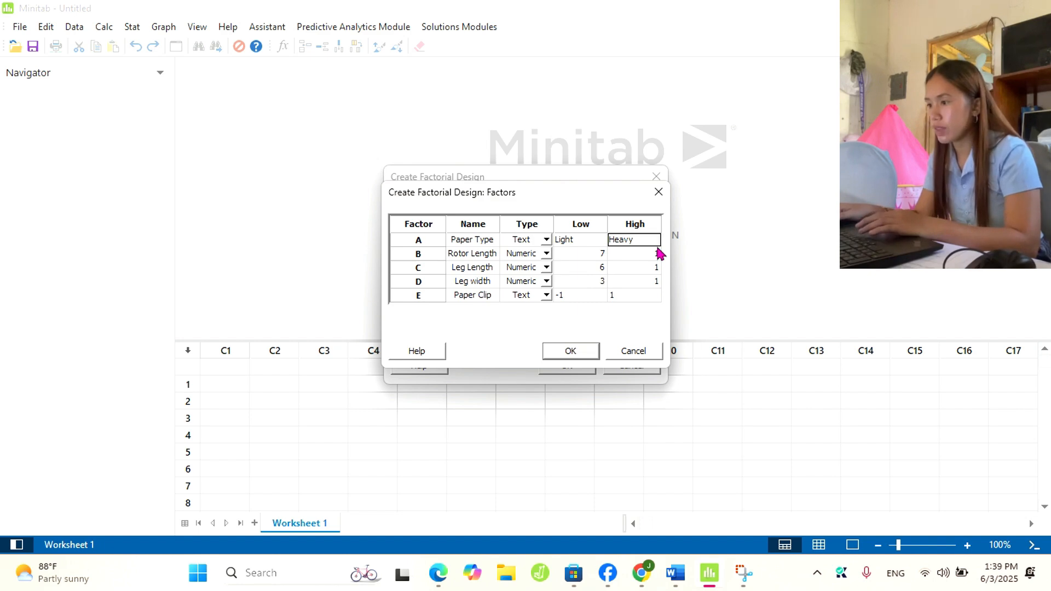
left_click(652, 253)
type("9")
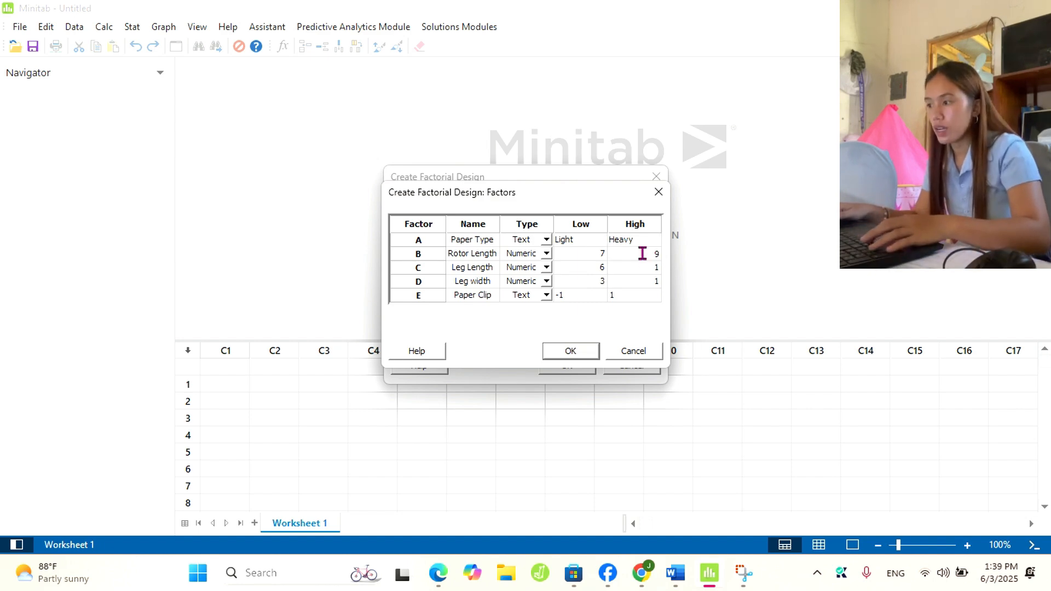
key("Return")
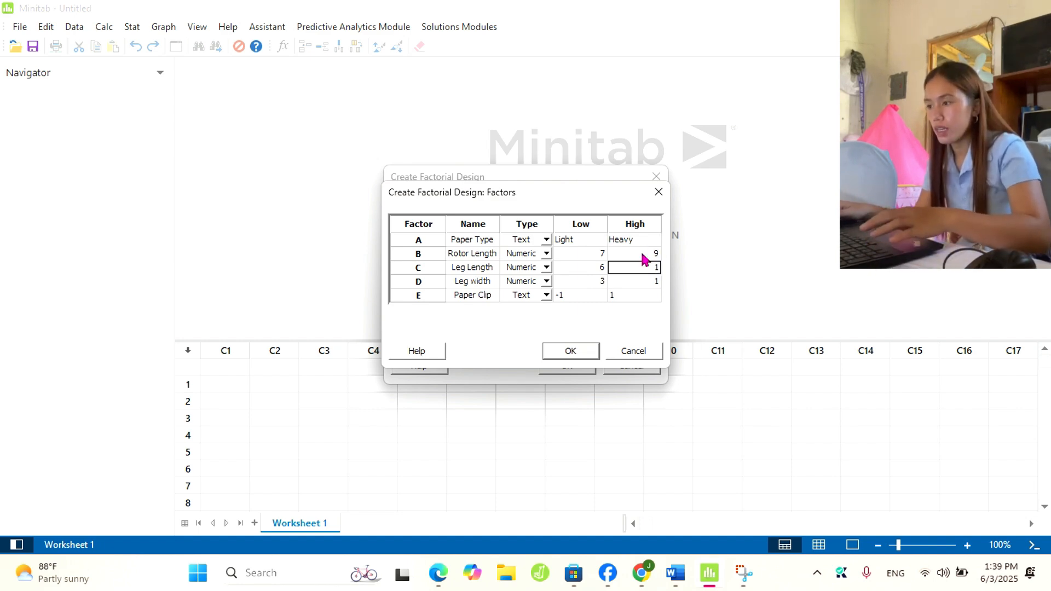
type("11")
key("Return")
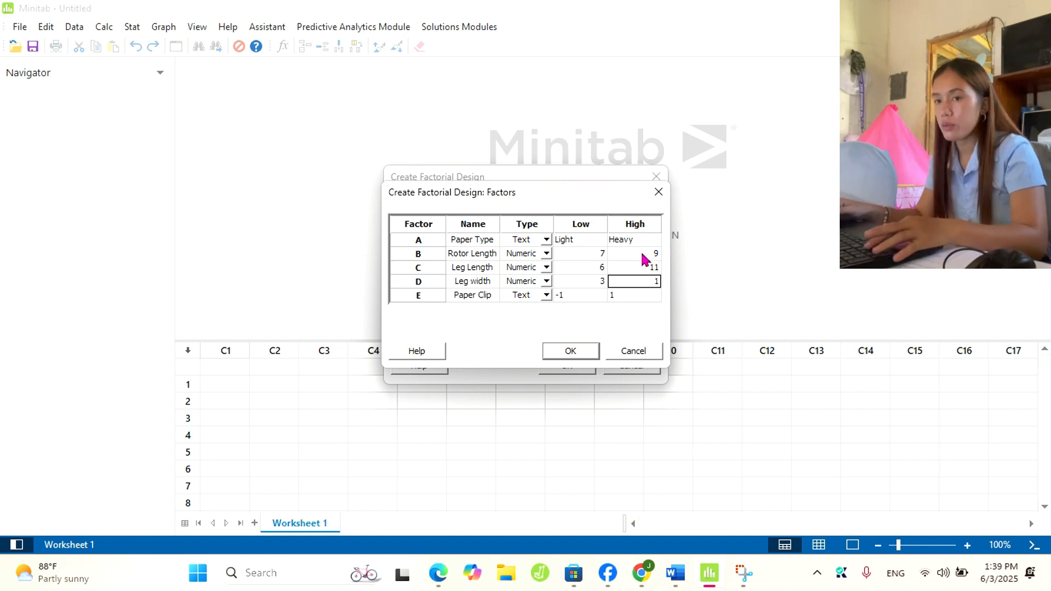
type("4.5")
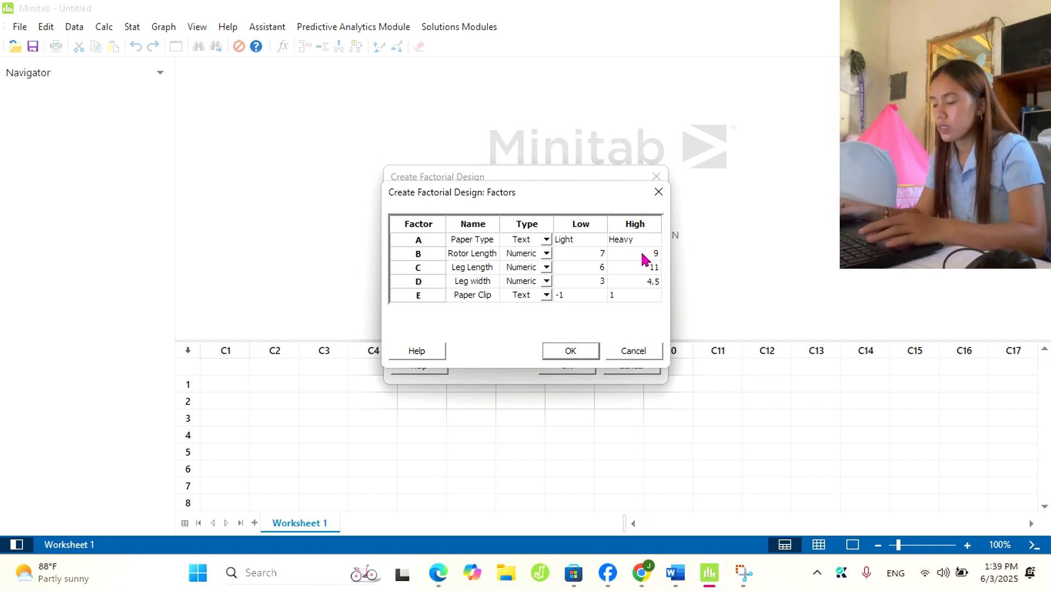
- Set the Paper Clip factor's high level to "yes" and its low level to "no", and accept the factor settings
key("Return")
type("yes")
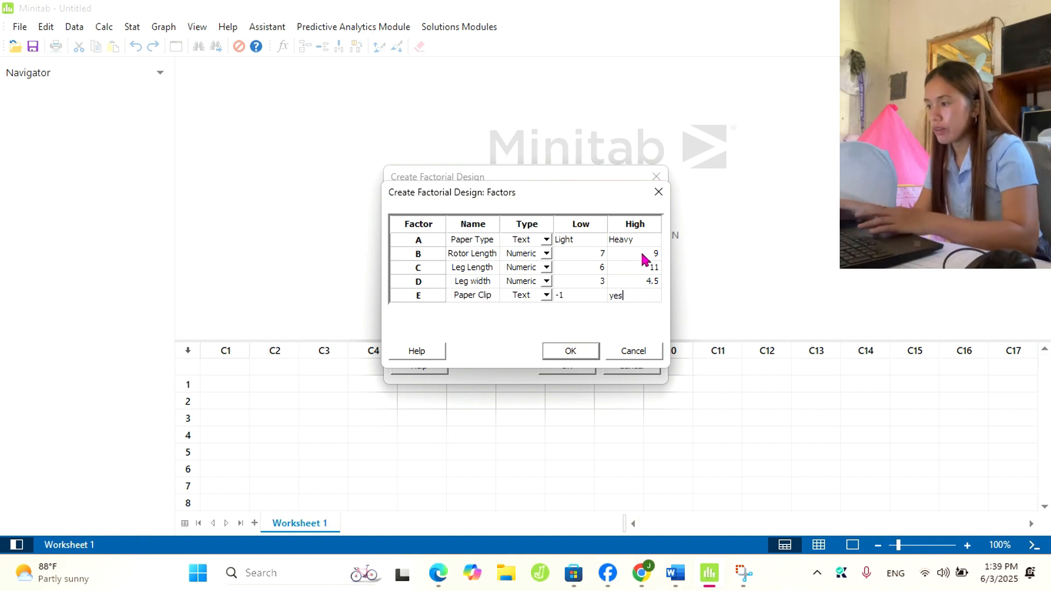
left_click(570, 295)
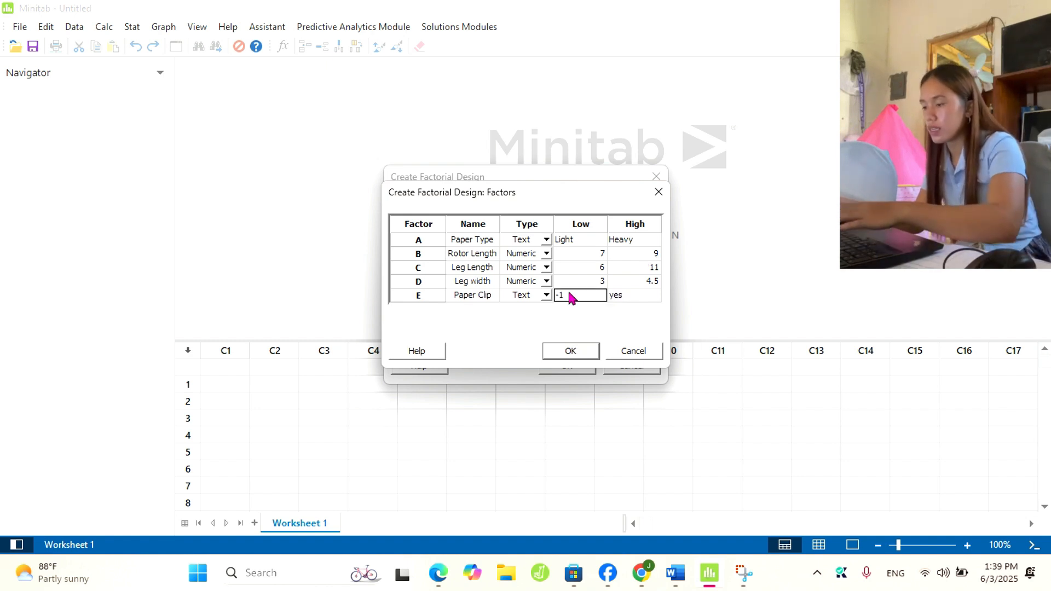
type("no")
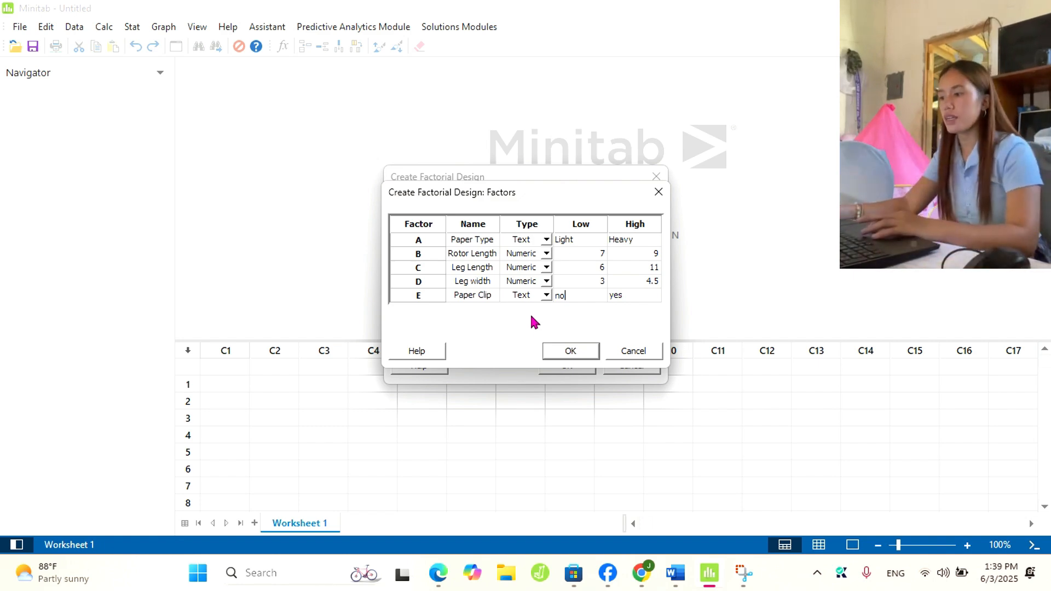
left_click(582, 356)
- Create the factorial design, keeping randomized runs and worksheet storage enabled in its options
left_click(552, 338)
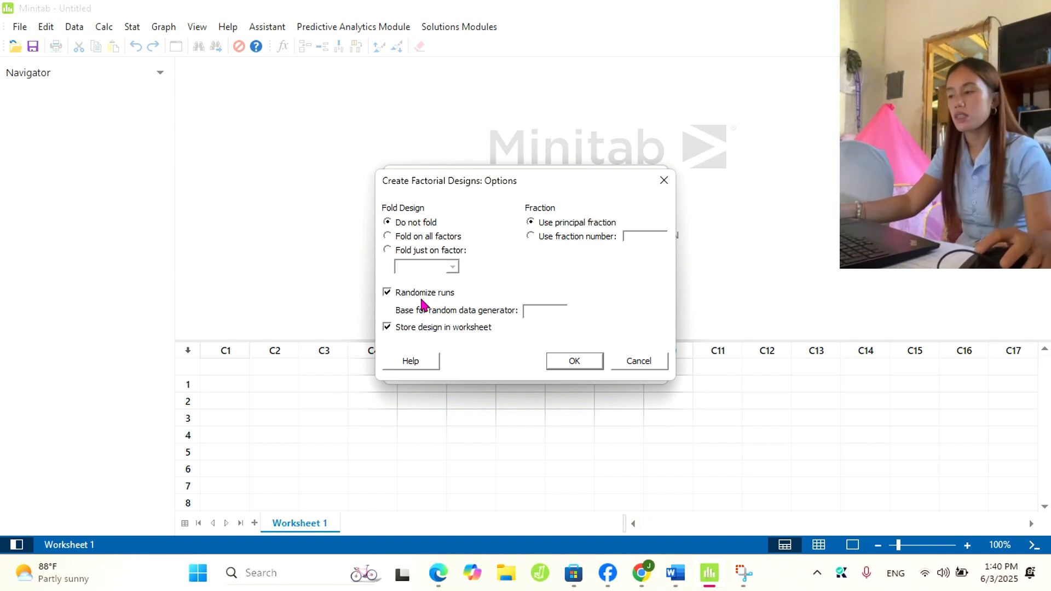
left_click(576, 362)
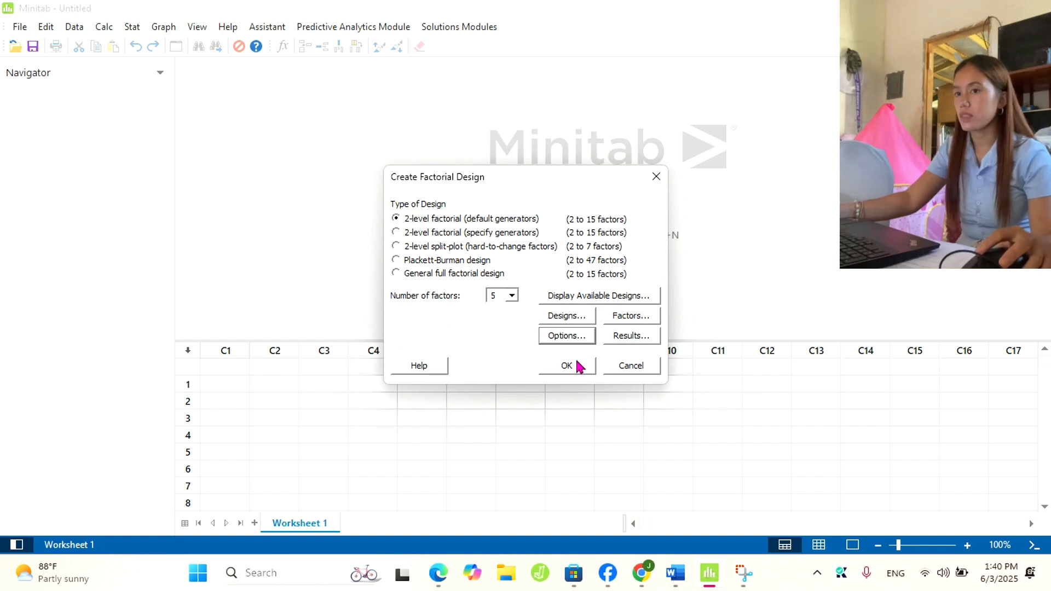
left_click(578, 365)
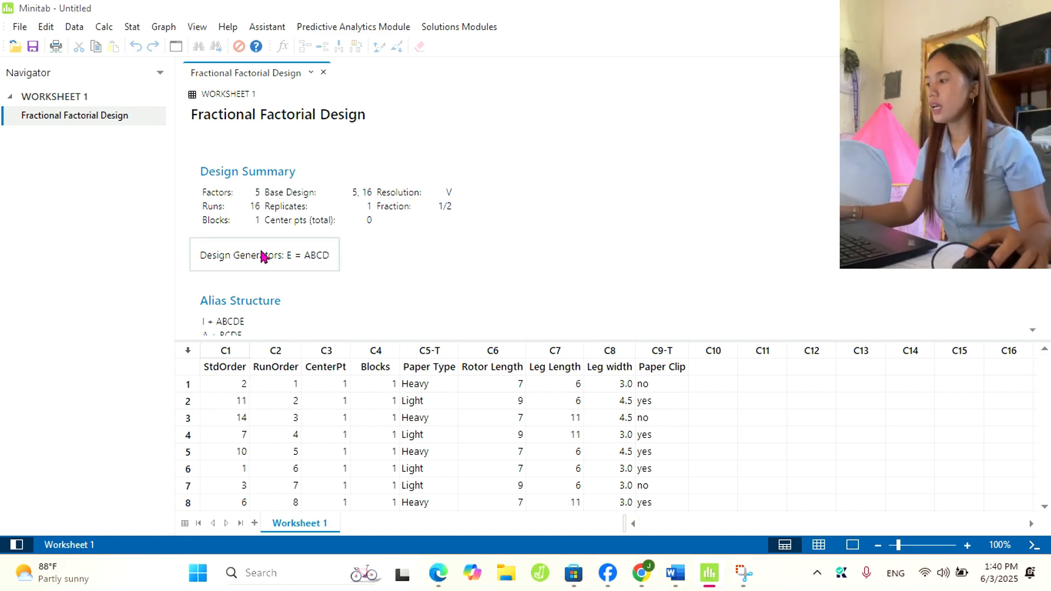
- Examine the design summary and alias structure, and enlarge the worksheet area to review the randomized runs
scroll(263, 276, "down", 5)
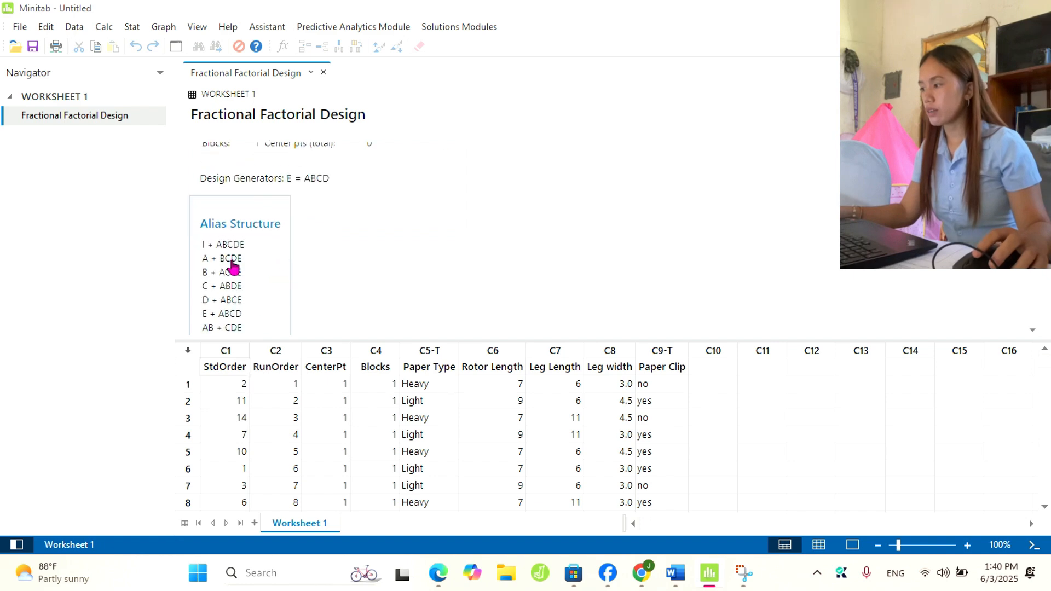
scroll(262, 272, "up", 5)
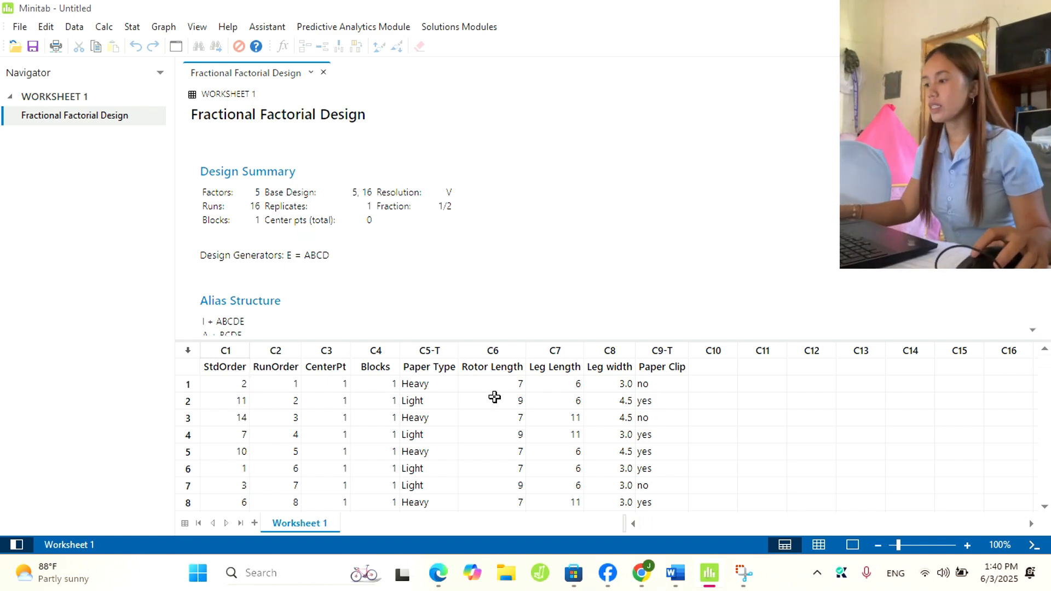
left_click_drag(500, 340, 538, 221)
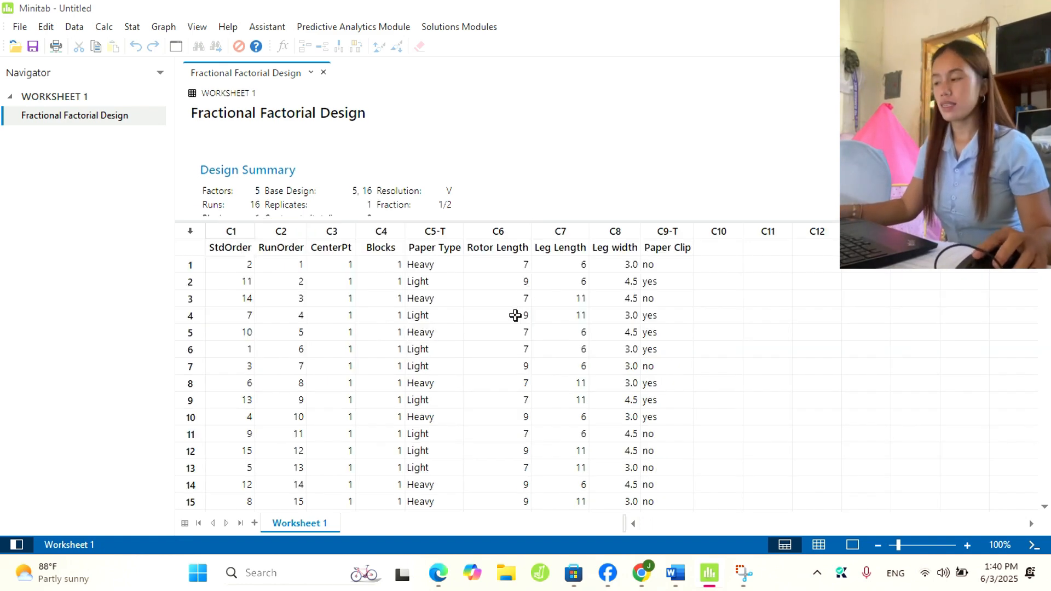
scroll(344, 309, "down", 2)
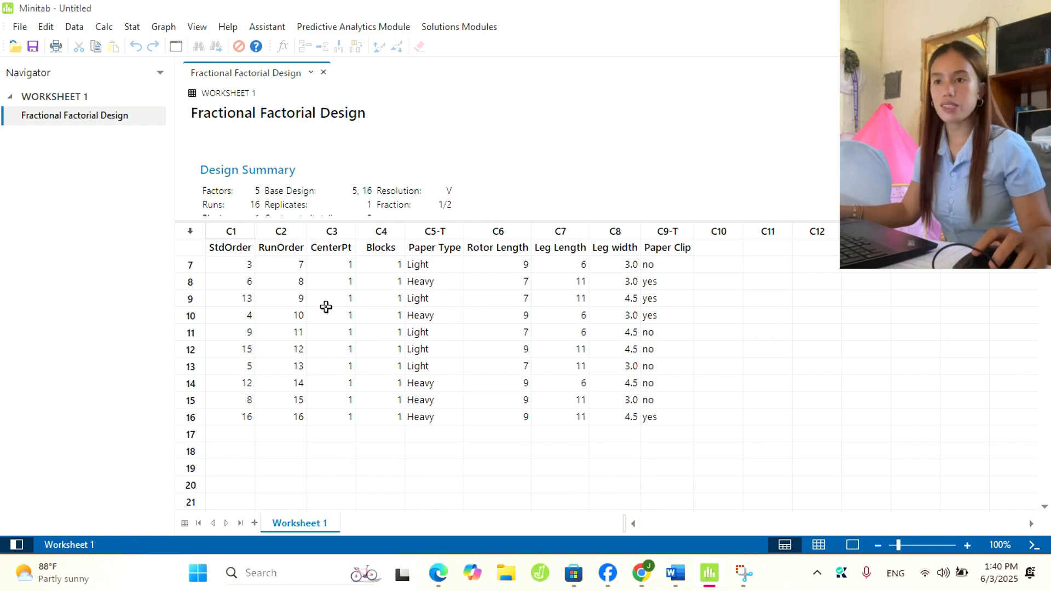
scroll(334, 315, "up", 2)
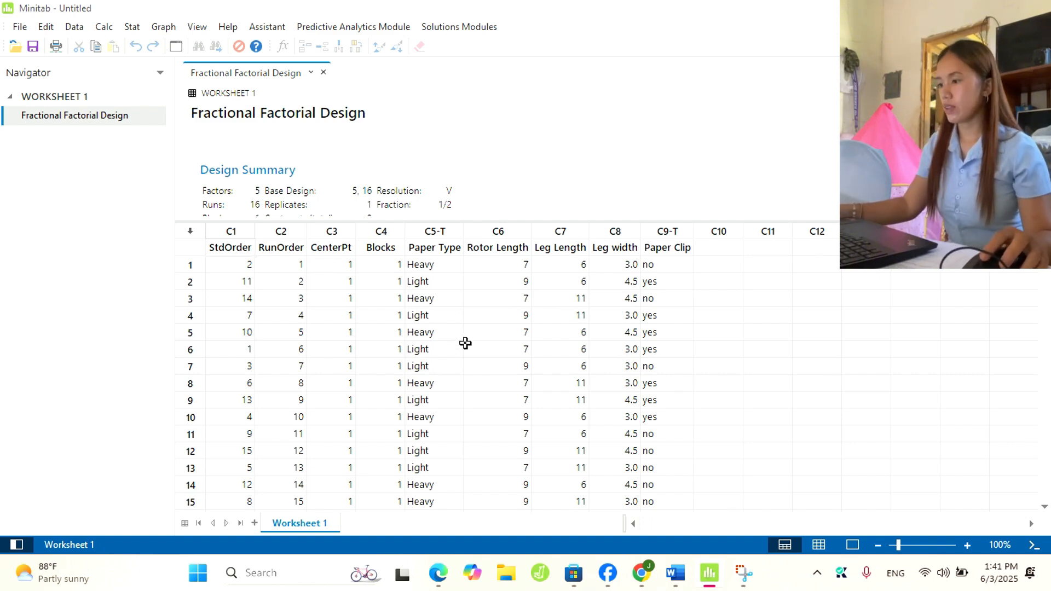
scroll(476, 350, "down", 1)
scroll(582, 369, "up", 1)
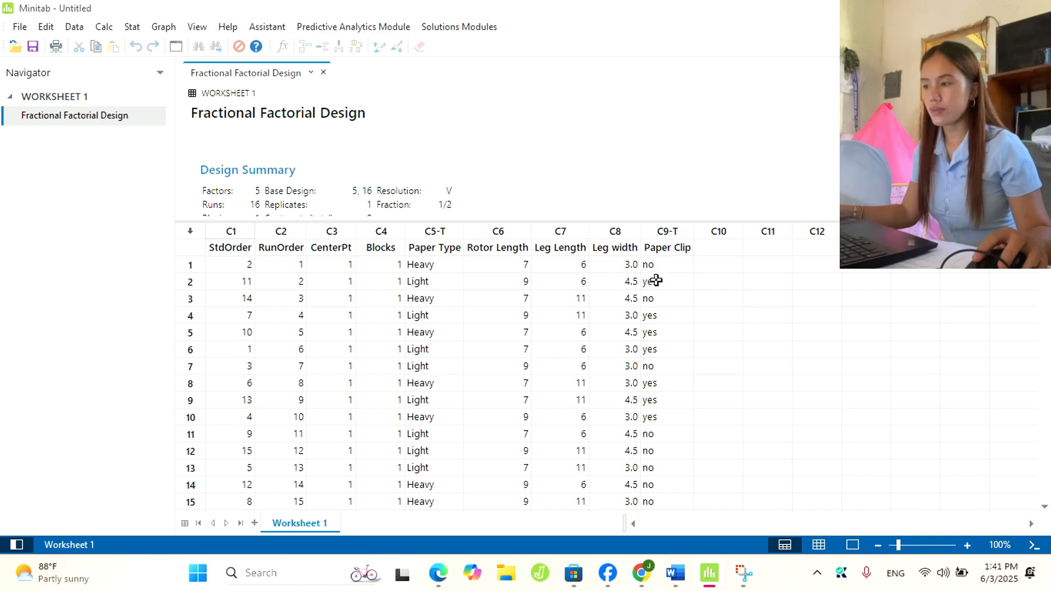
- Name worksheet column C10 "Flight Time" as the response column
left_click(727, 248)
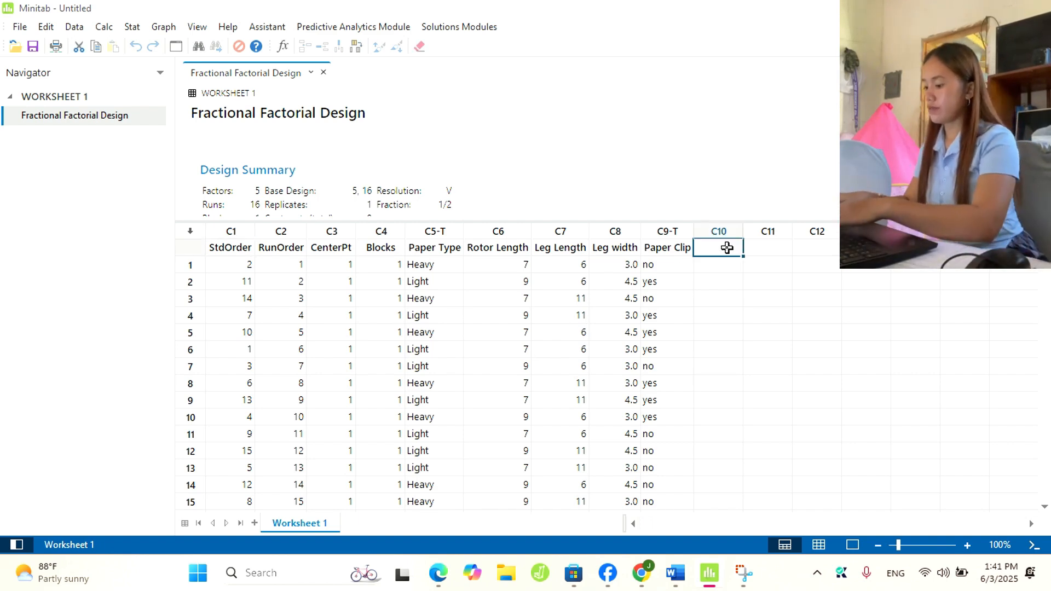
type("Flight Time")
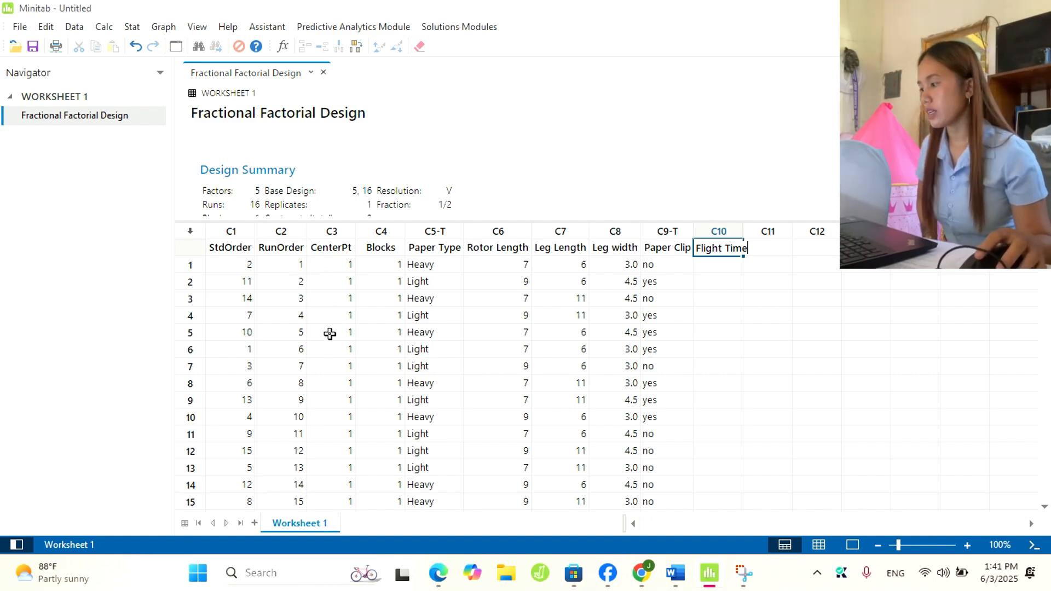
scroll(330, 334, "down", 2)
scroll(455, 315, "up", 1)
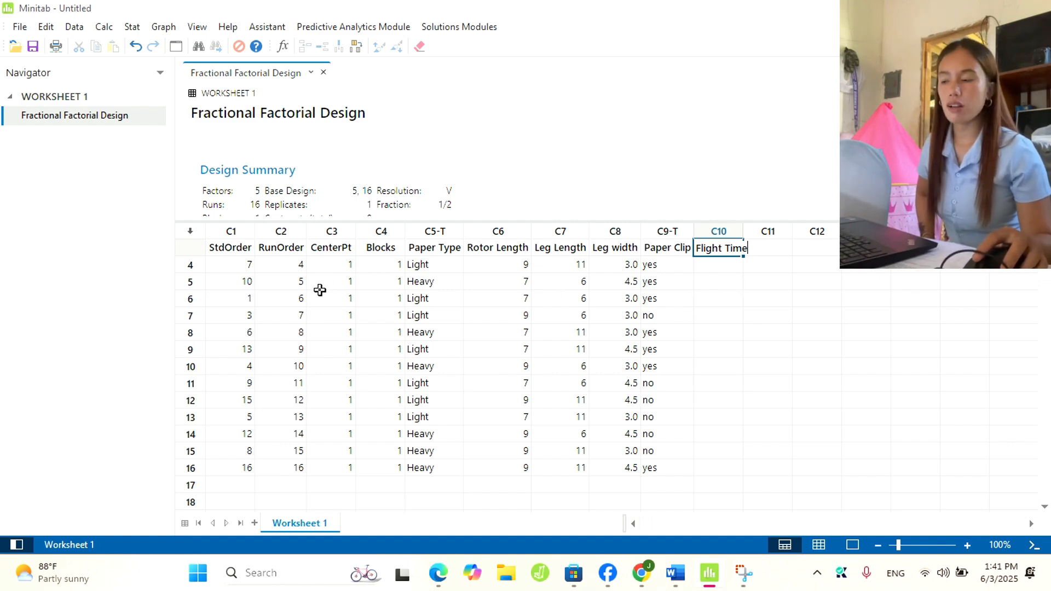
scroll(547, 287, "up", 1)
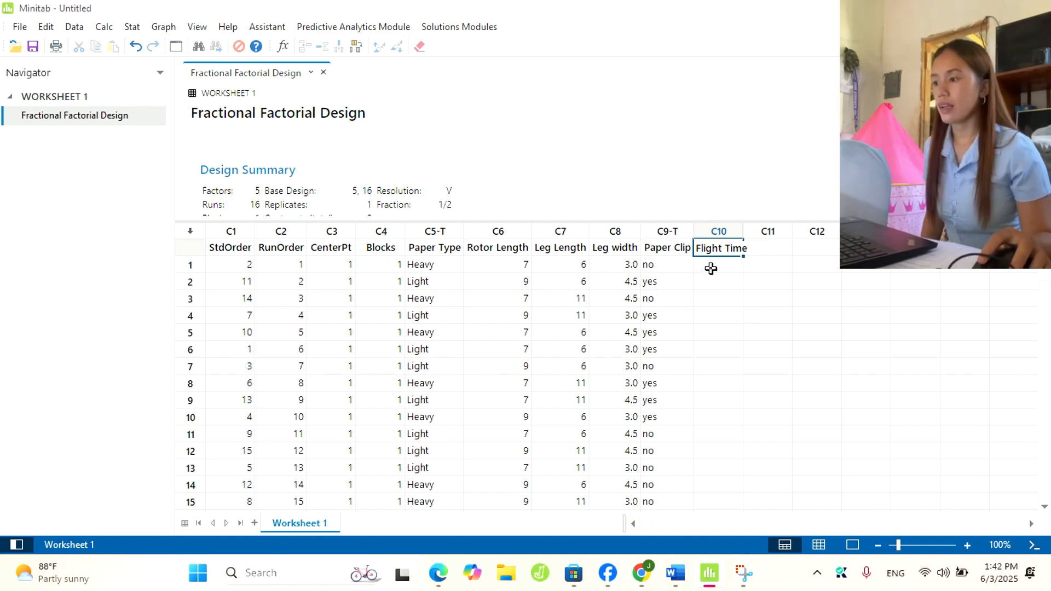
- Enter the flight times 2.21, 1.87, 1.41 and 2.28 for runs 1 to 4
left_click(711, 269)
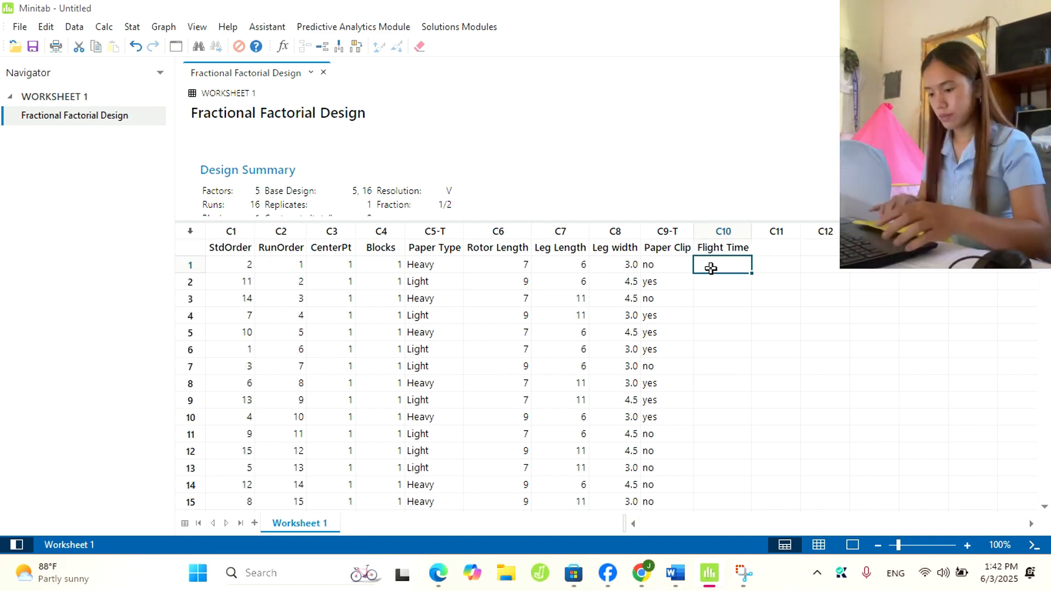
type("2.21")
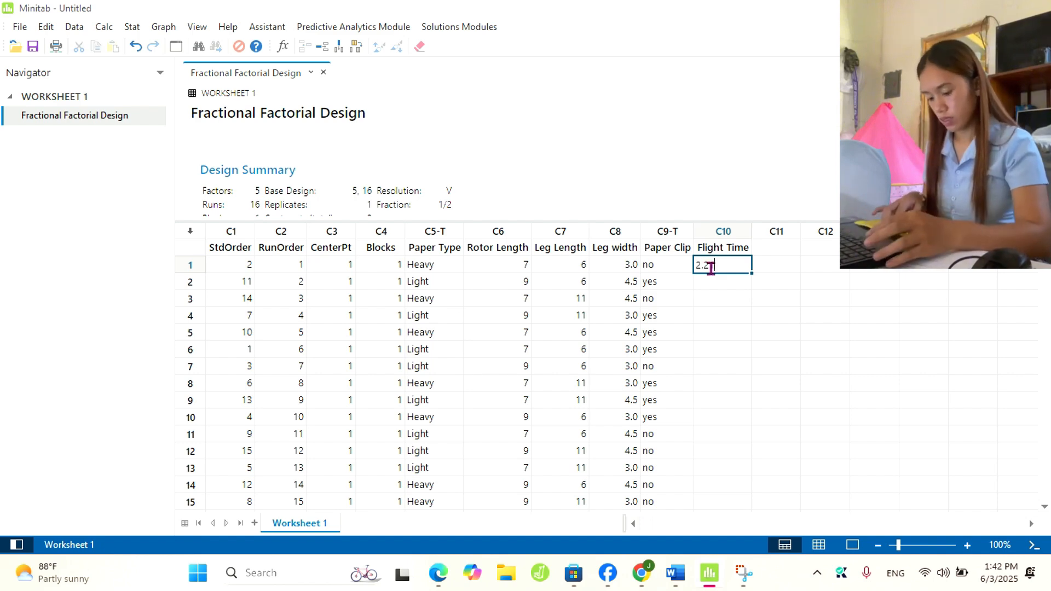
key("Return")
type("1.87")
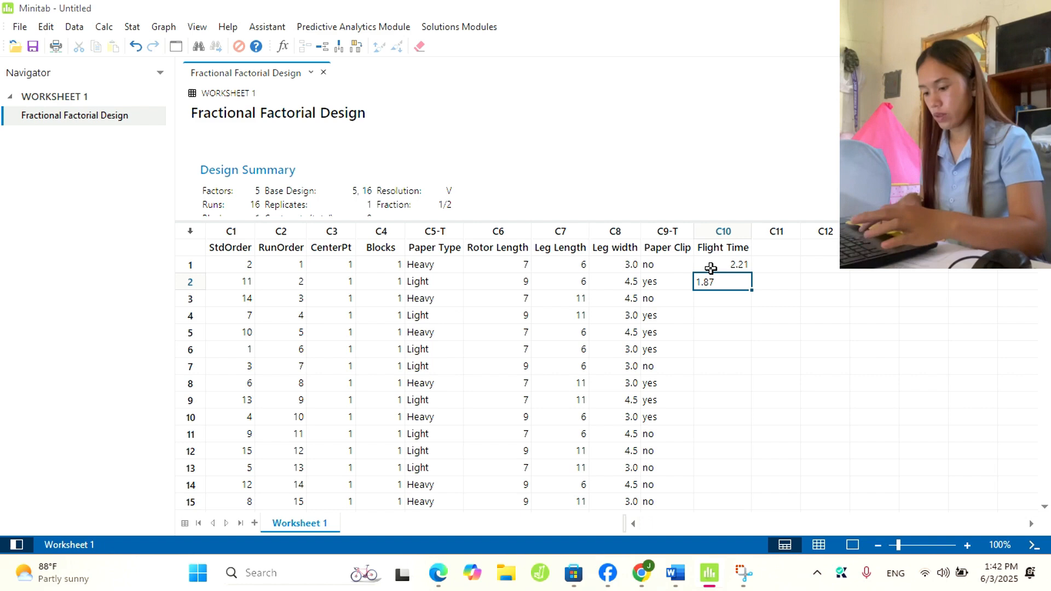
key("Return")
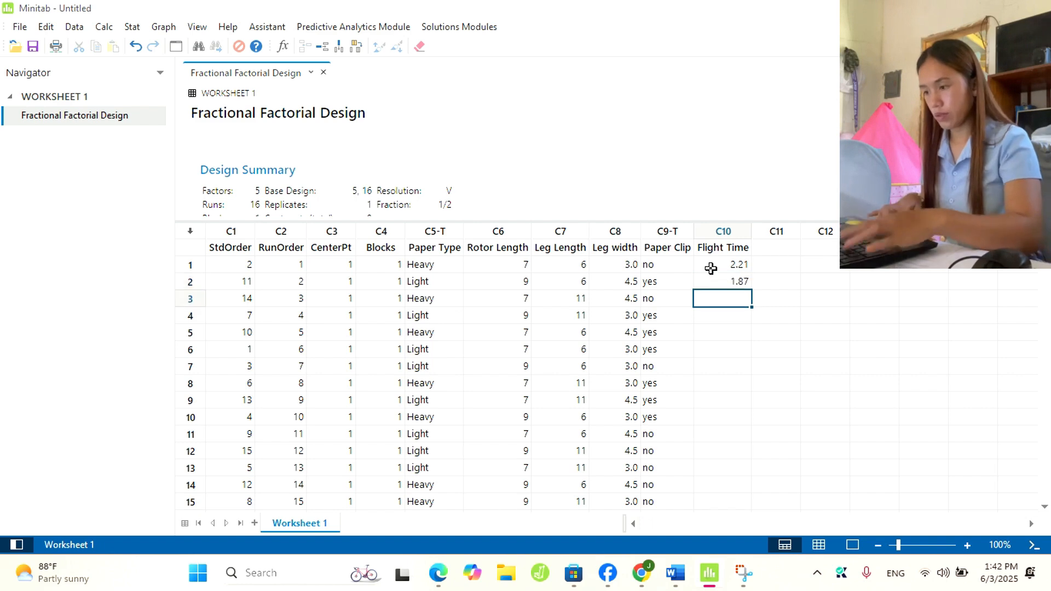
type("1.41")
key("Return")
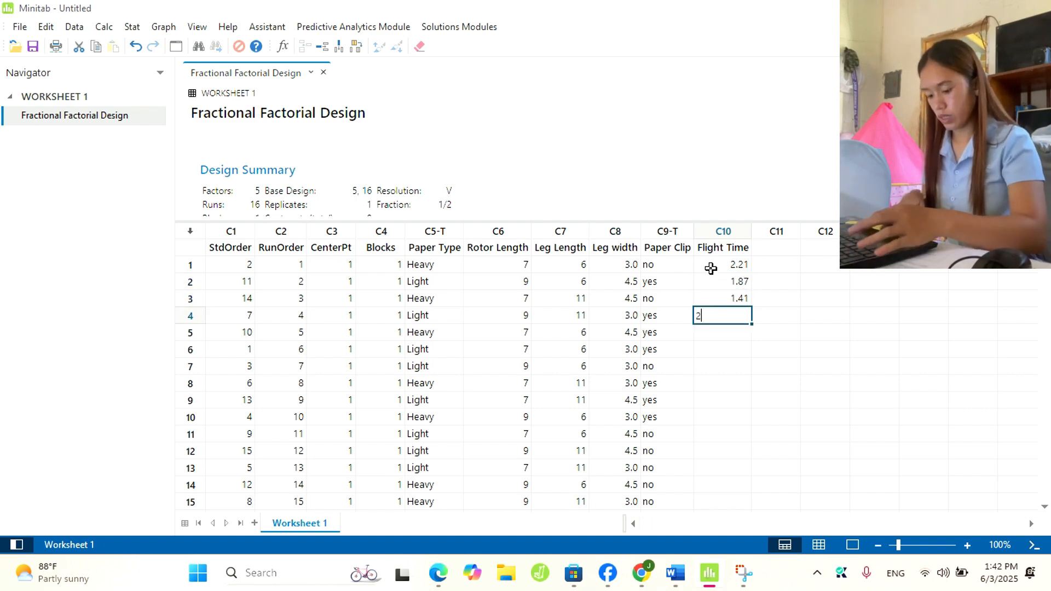
type("2.28")
key("Return")
- Enter the flight times 2.90, 1.70, 2.94 and 1.41 for runs 5 to 8
type("2.90")
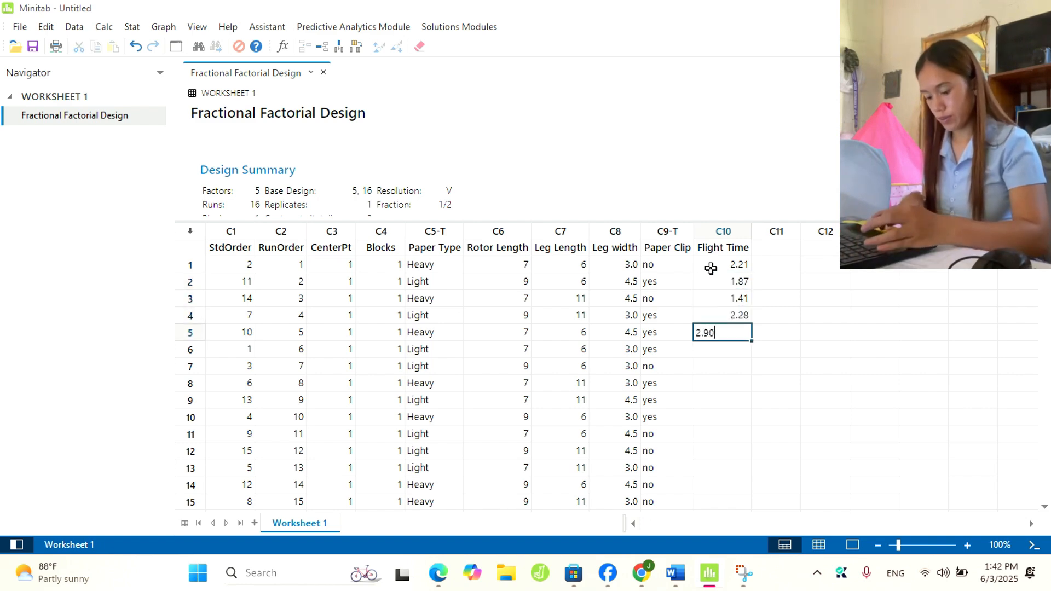
key("Return")
type("1.70")
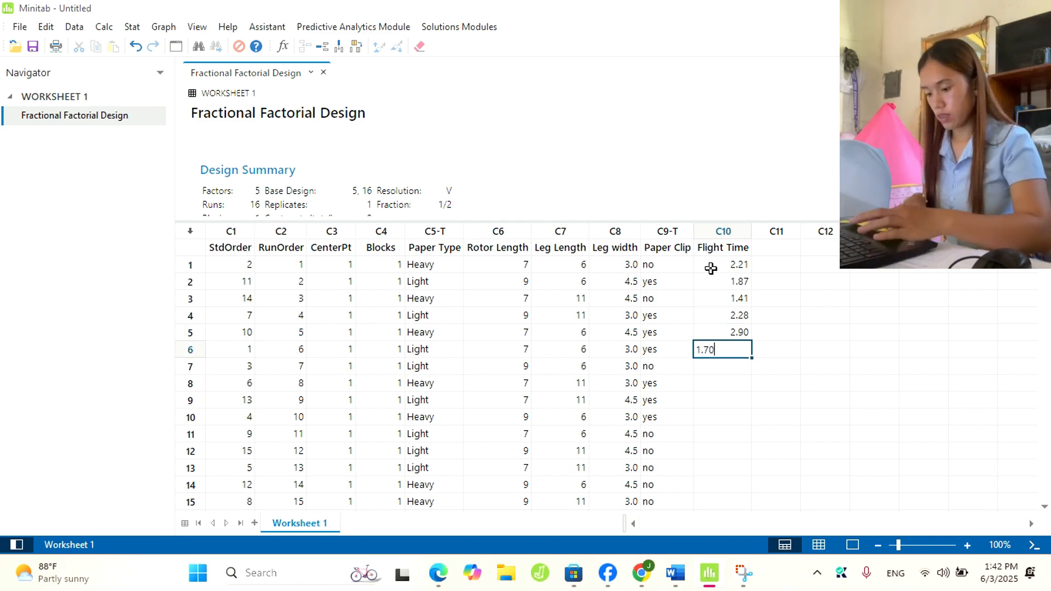
key("Return")
type("2.94")
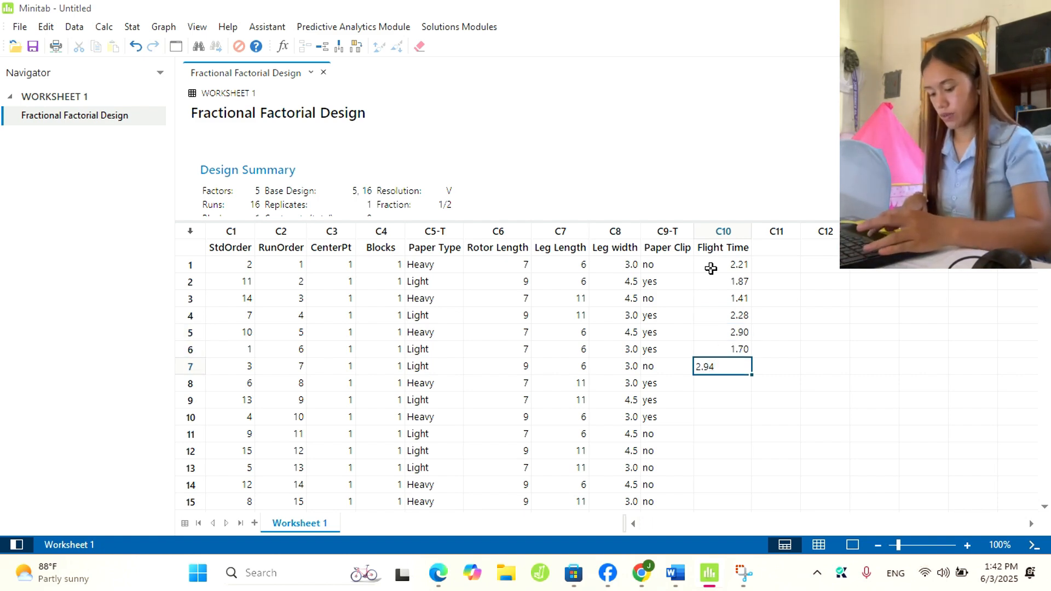
key("Return")
type("1.41")
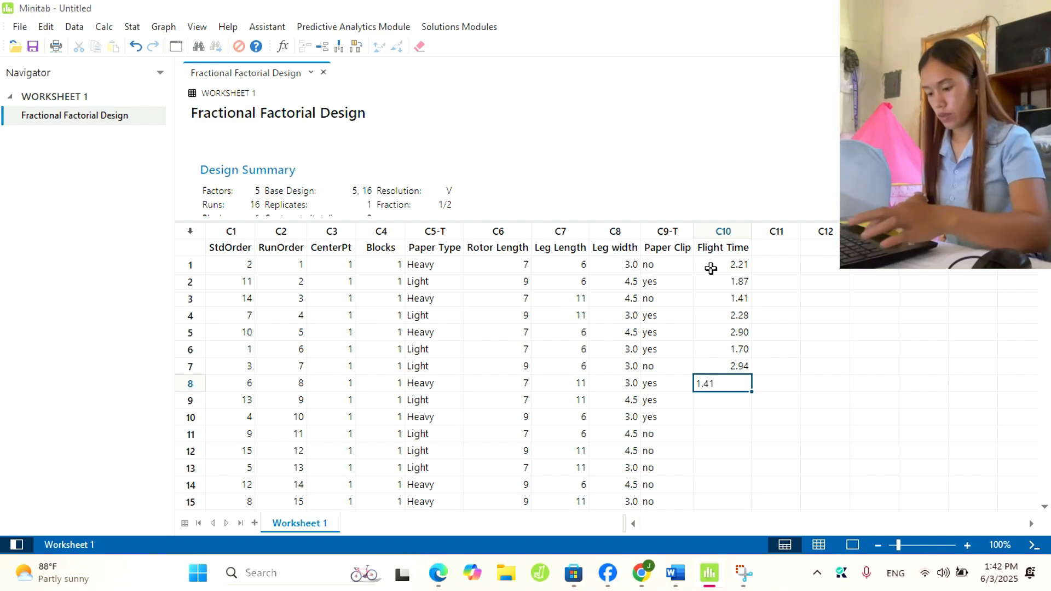
key("Return")
- Enter the flight times 1.82, 0.88, 3.05 and 2.09 for runs 9 to 12
type("1.82")
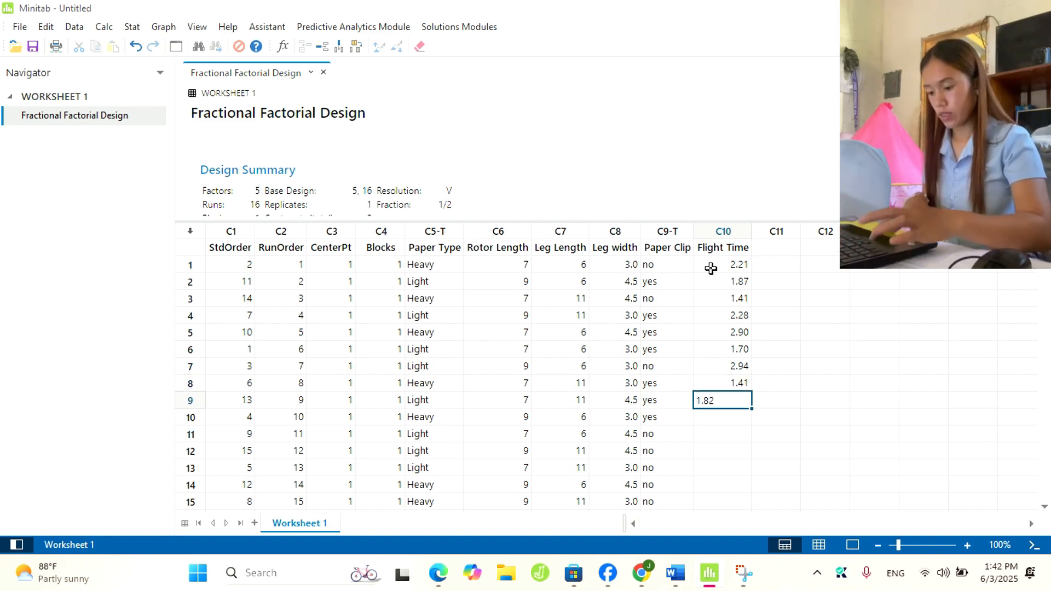
key("Return")
type("0.88")
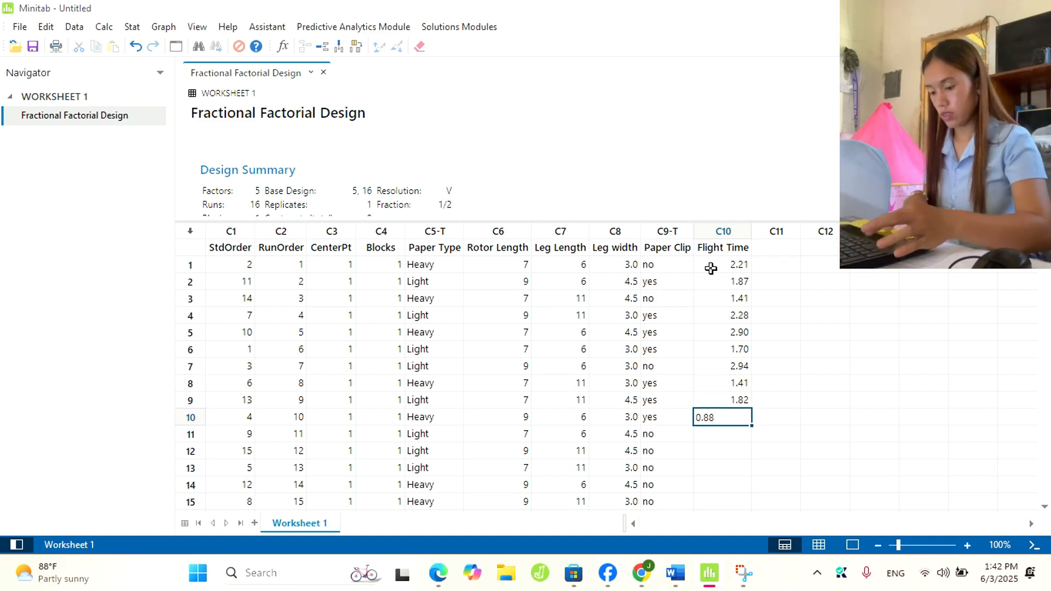
key("Return")
type("3.05")
key("Return")
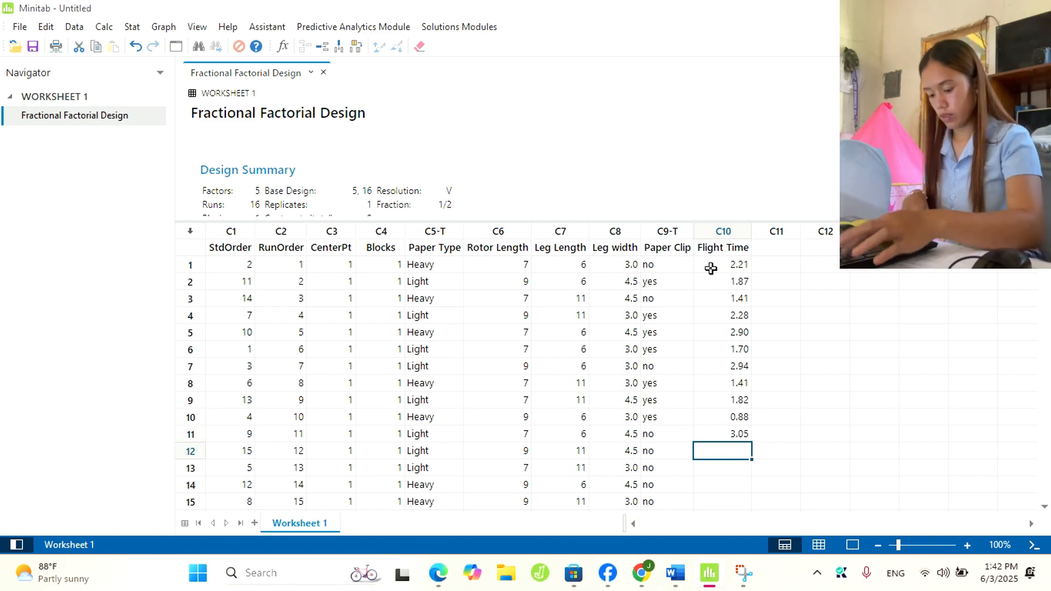
type("2.09")
key("Return")
- Enter the flight times 1.45, 2.29, 2.10 and 2.63 for runs 13 to 16 and review the column
type("1.45")
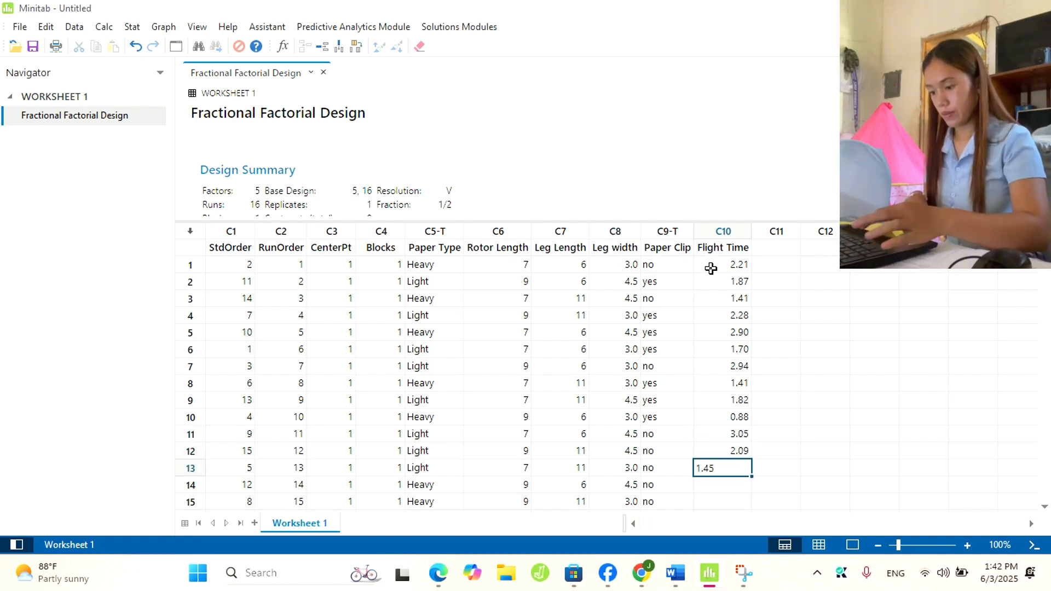
key("Return")
type("2.")
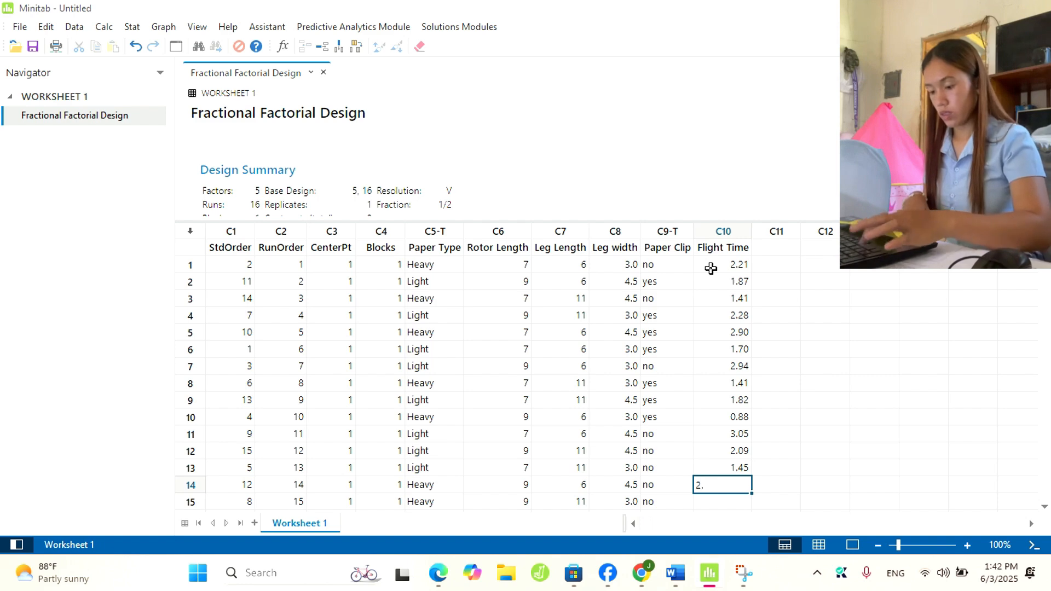
type("29")
key("Return")
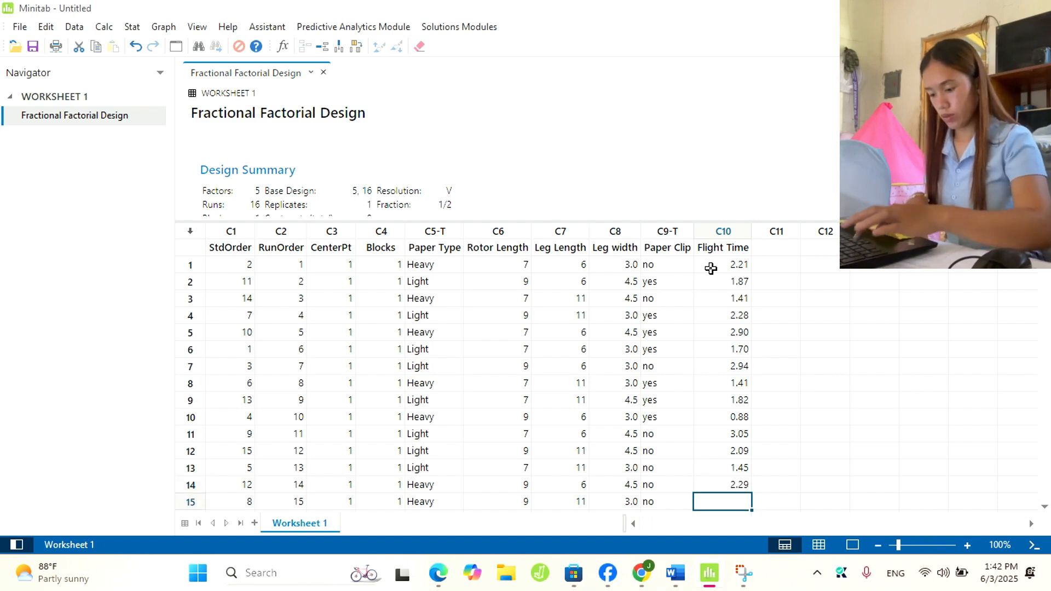
type("2.10")
key("Return")
type("2.63")
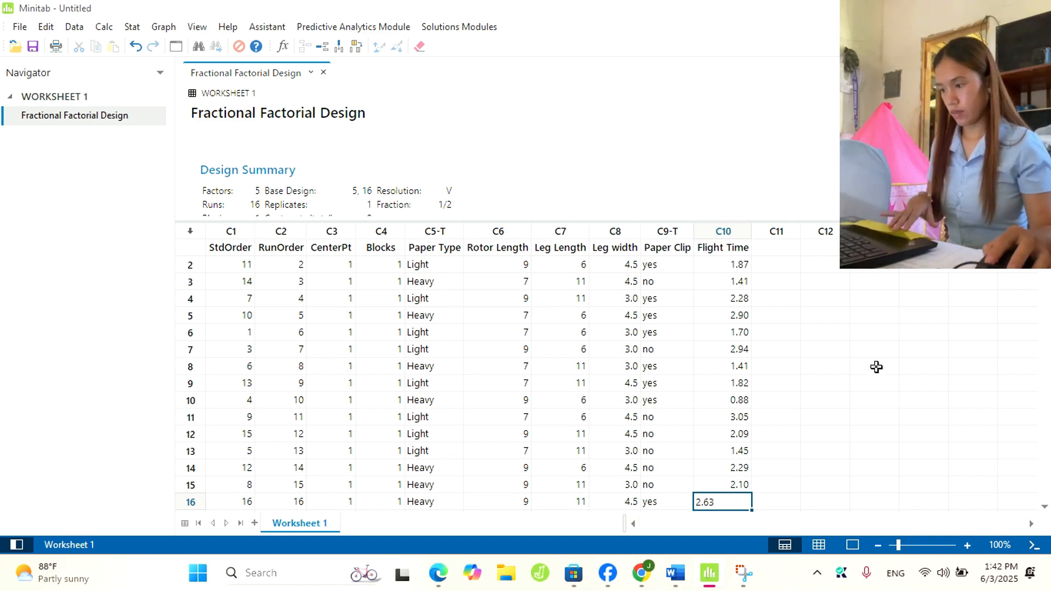
scroll(844, 328, "down", 1)
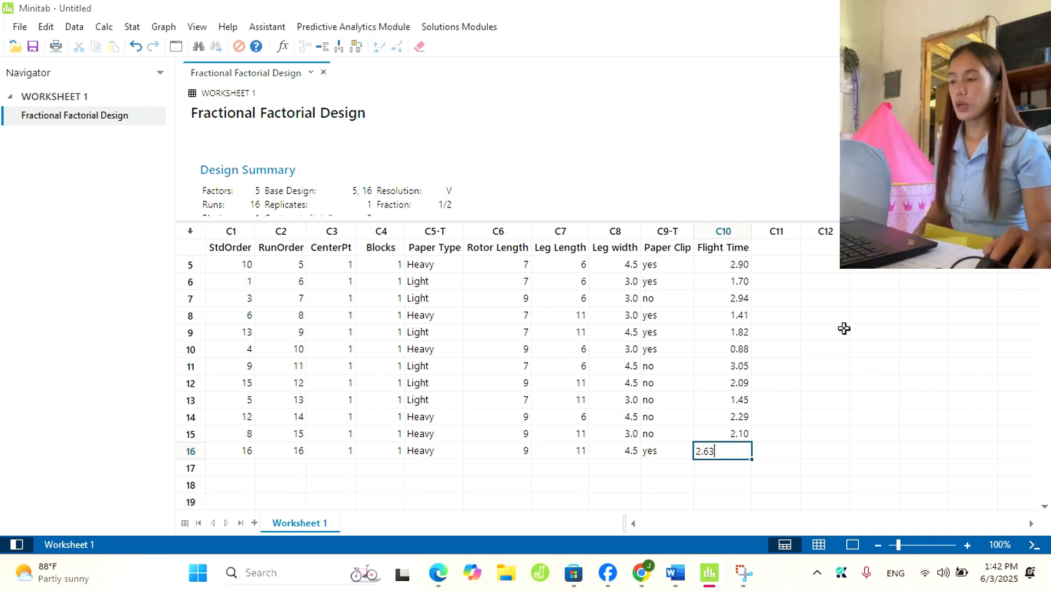
scroll(844, 328, "up", 1)
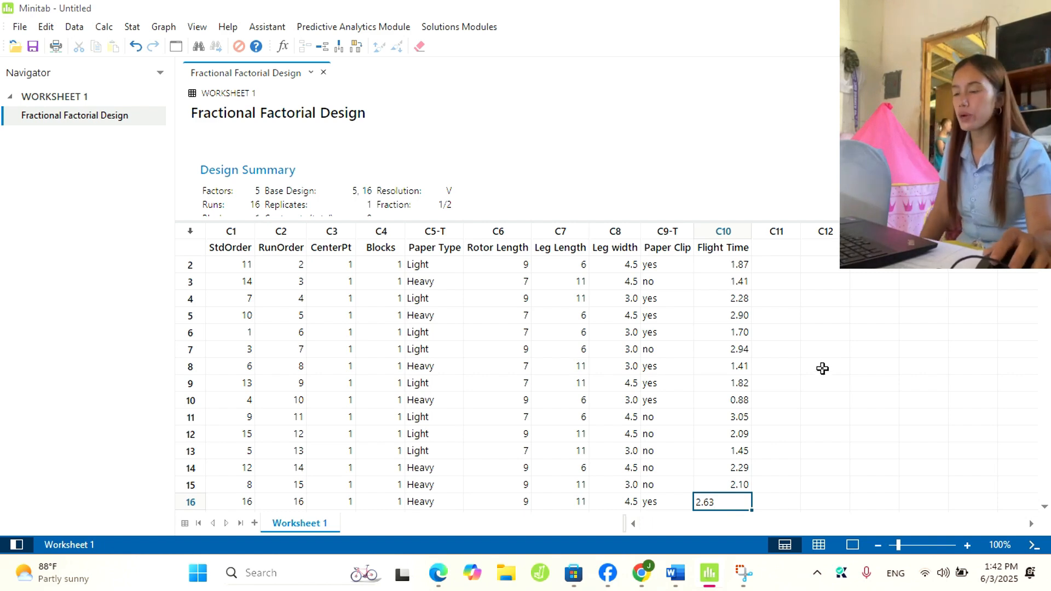
scroll(739, 337, "down", 1)
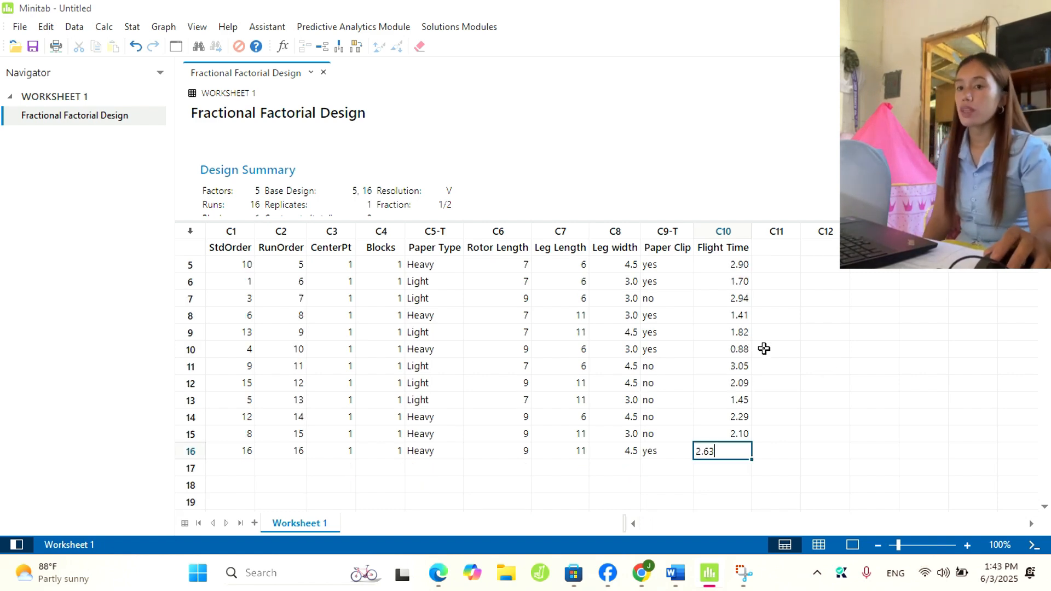
scroll(767, 349, "up", 1)
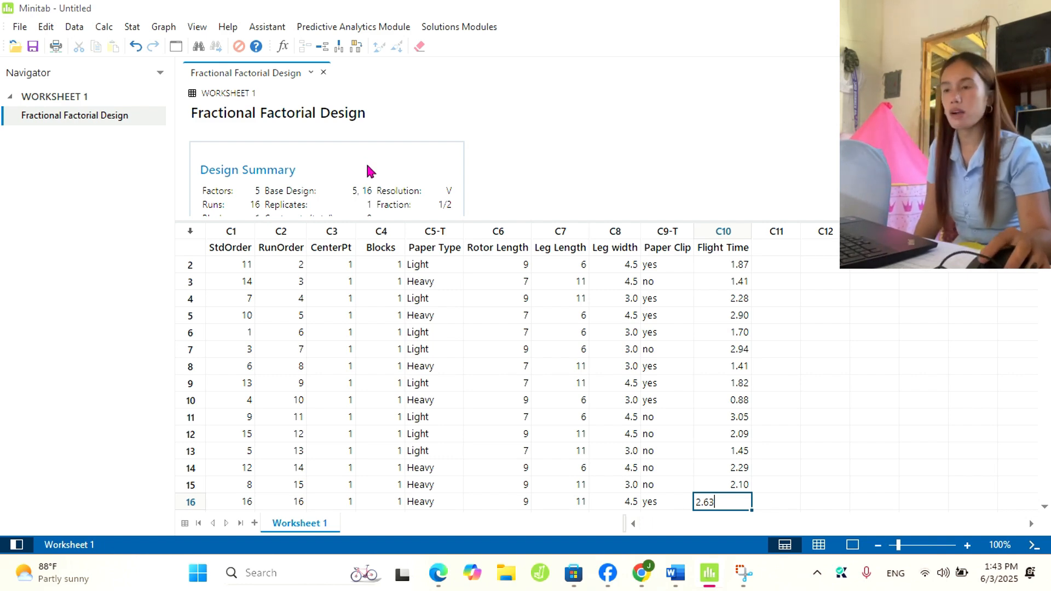
- Start the Analyze Factorial Design command and choose Flight Time as the response
left_click(132, 27)
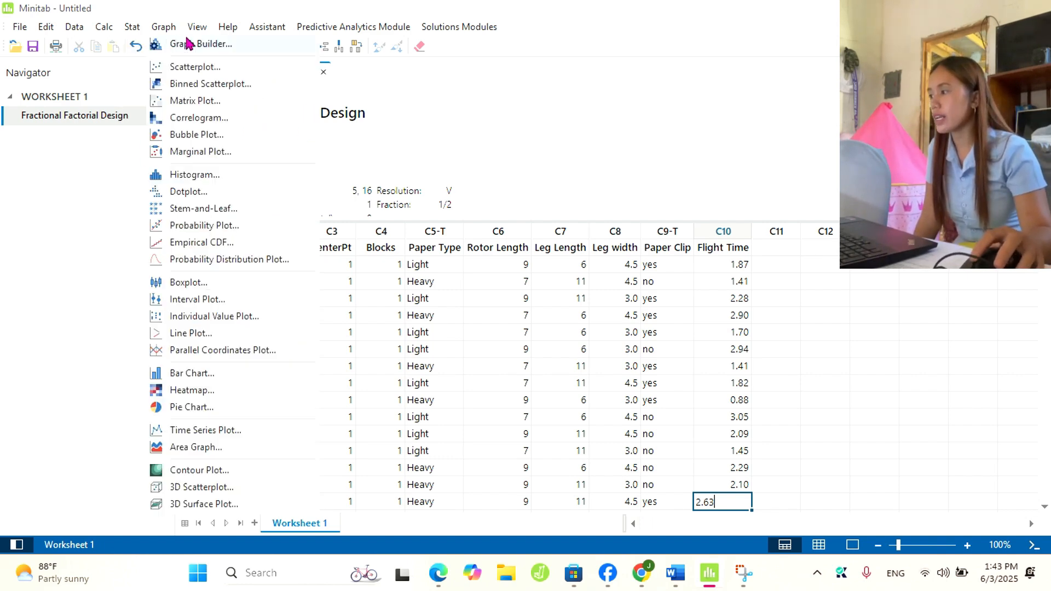
left_click(132, 27)
left_click(132, 27)
mouse_move(263, 98)
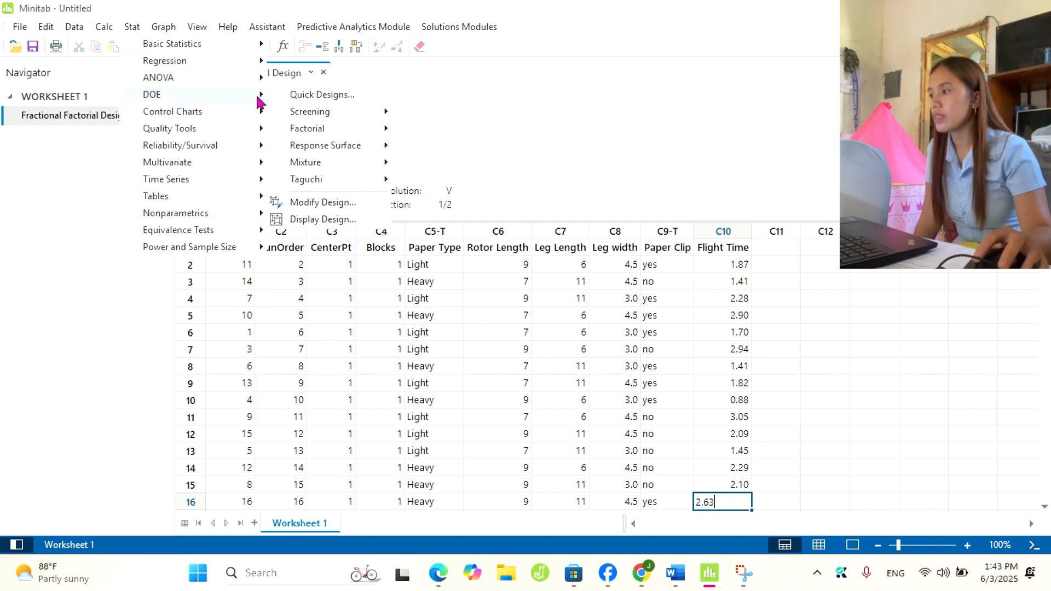
mouse_move(387, 133)
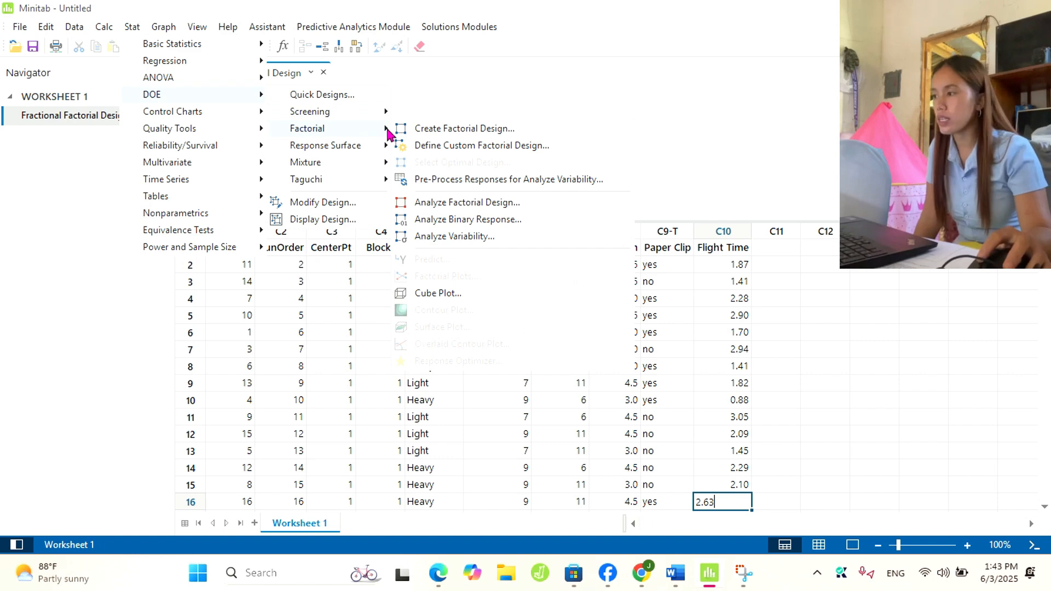
left_click(424, 204)
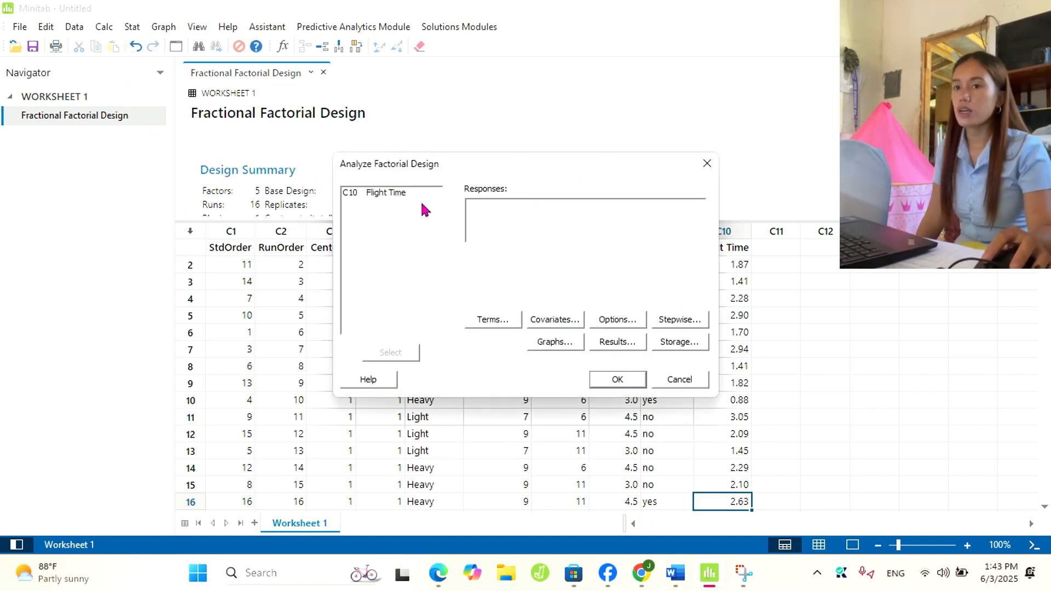
left_click(372, 198)
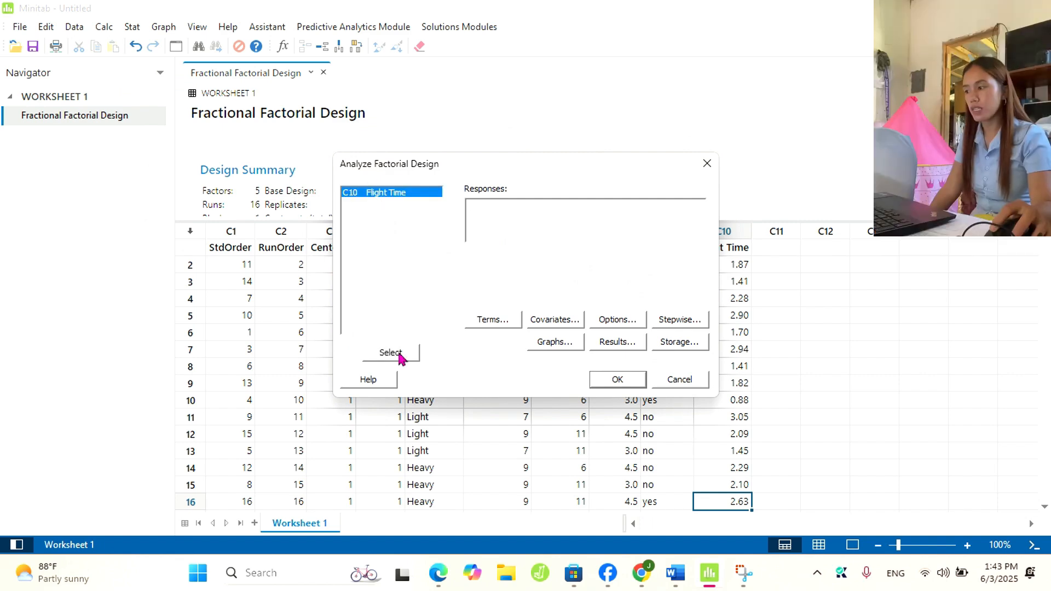
left_click(399, 357)
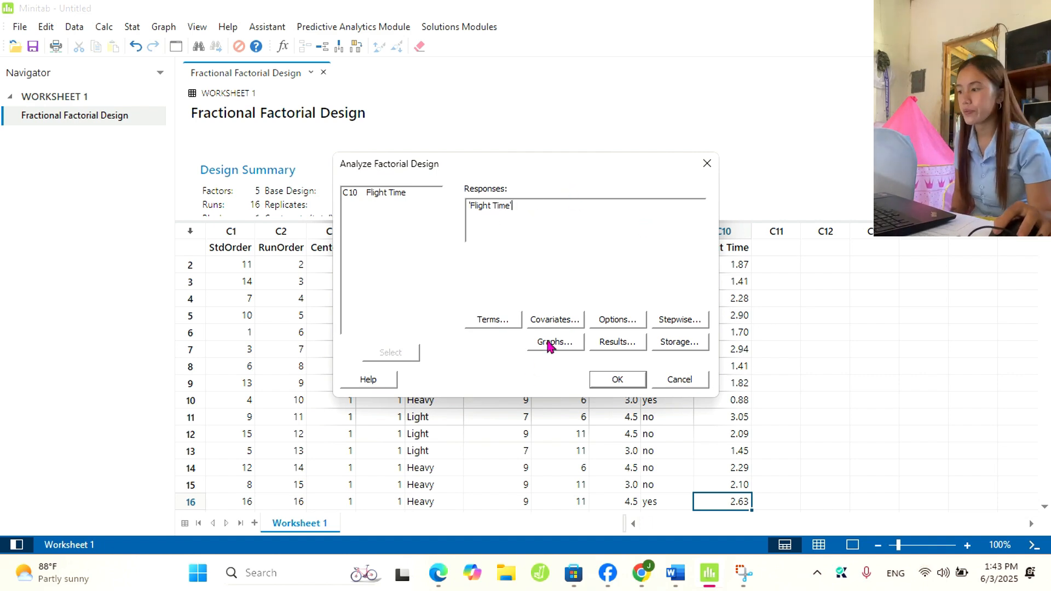
- Keep Pareto as the only effects plot with regular residuals, and run the factorial analysis
left_click(549, 343)
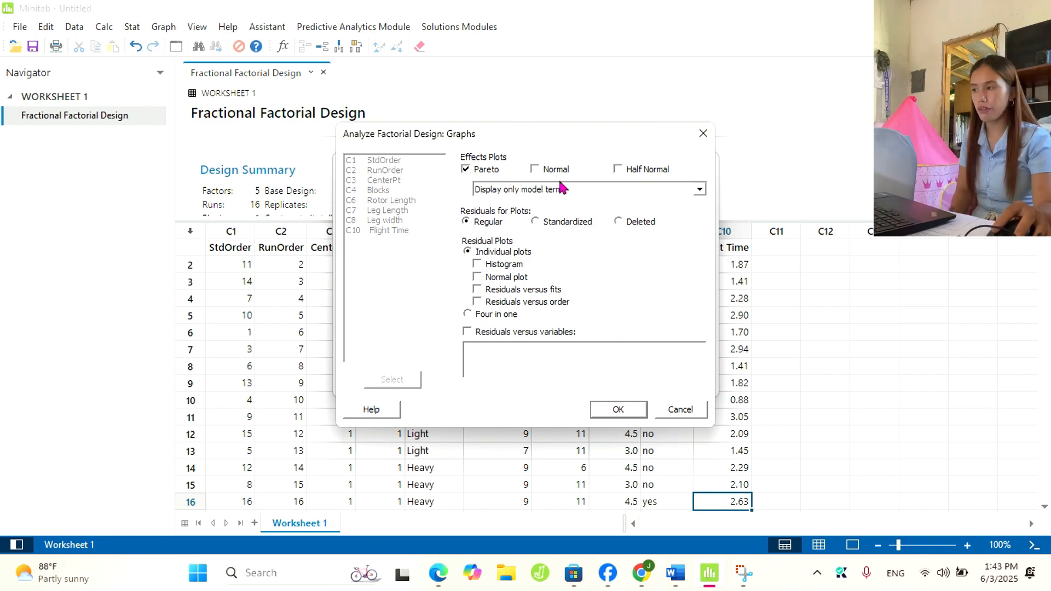
left_click(536, 170)
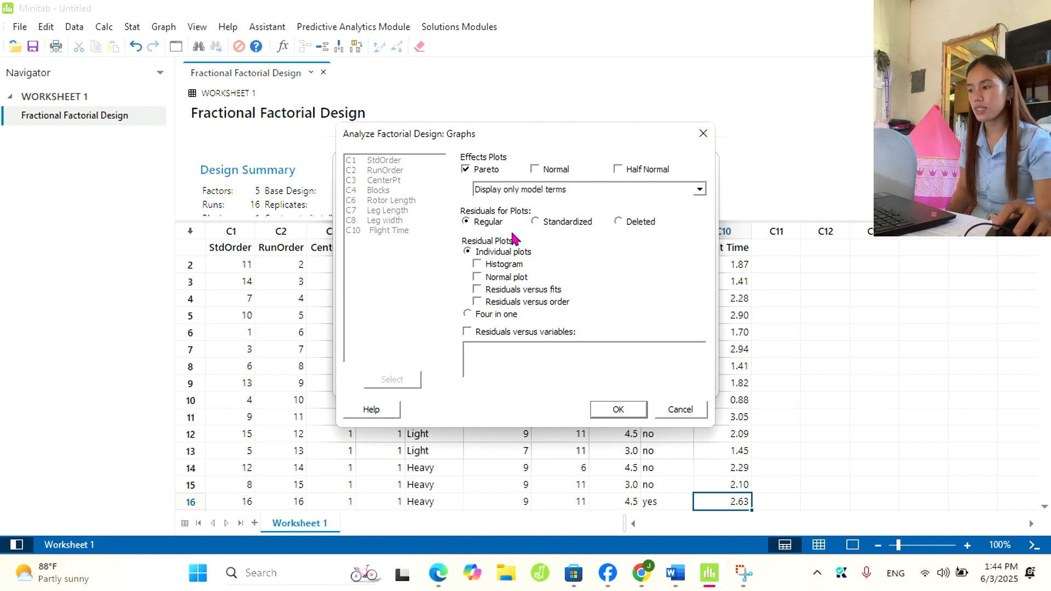
left_click(614, 410)
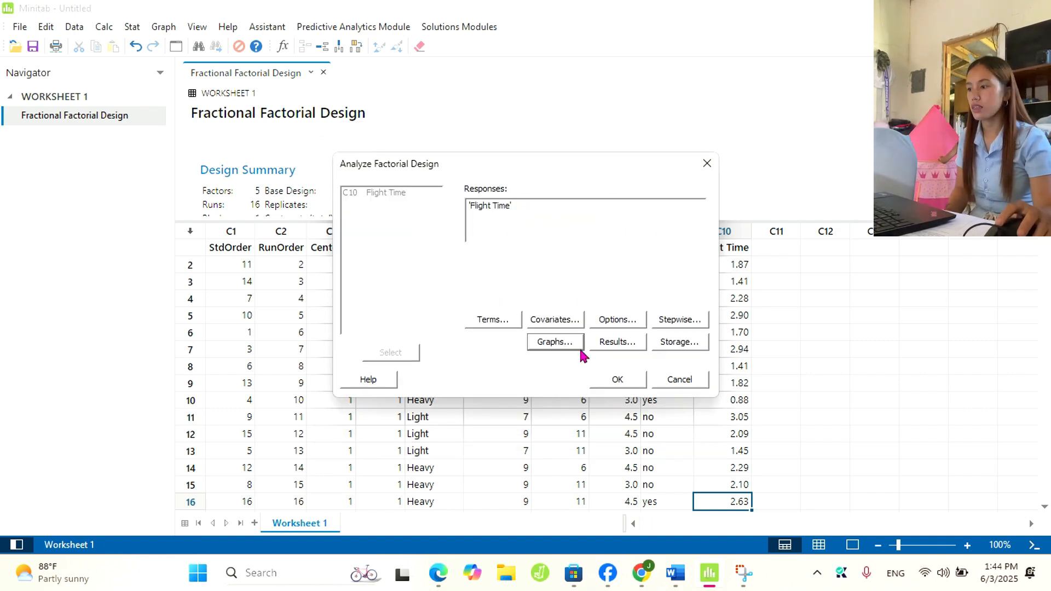
left_click(619, 381)
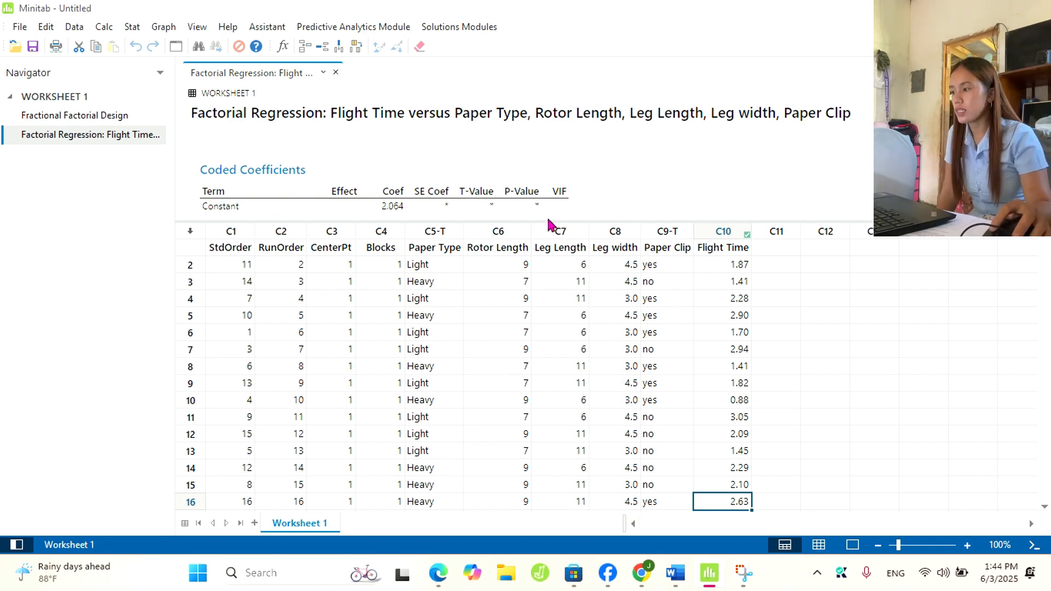
- Enlarge the output area and examine the coded coefficients, Analysis of Variance, regression equation and Pareto Chart of the Effects
left_click_drag(549, 220, 545, 396)
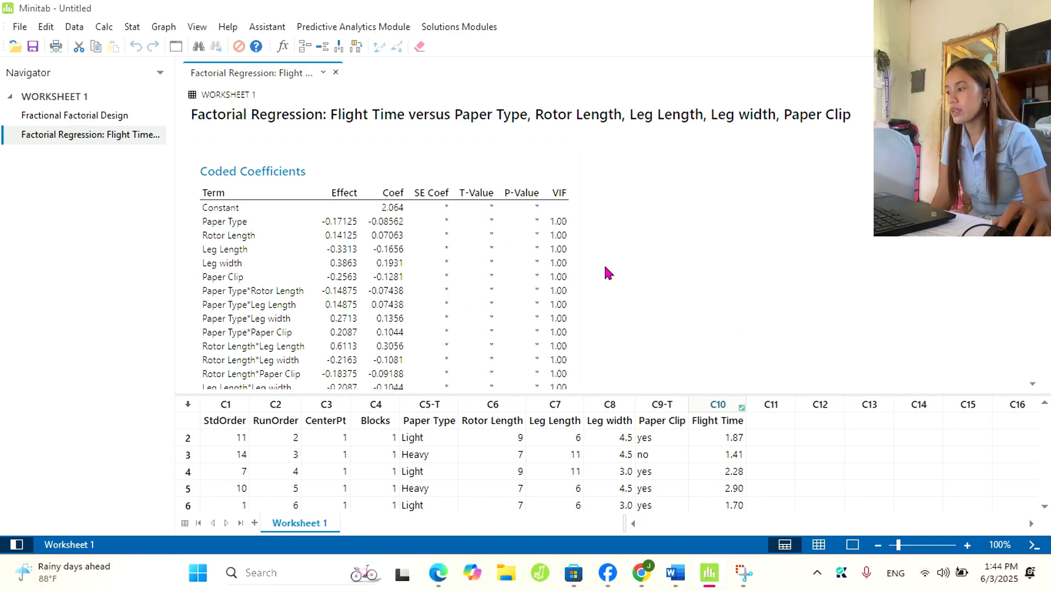
scroll(607, 272, "down", 10)
scroll(608, 272, "down", 12)
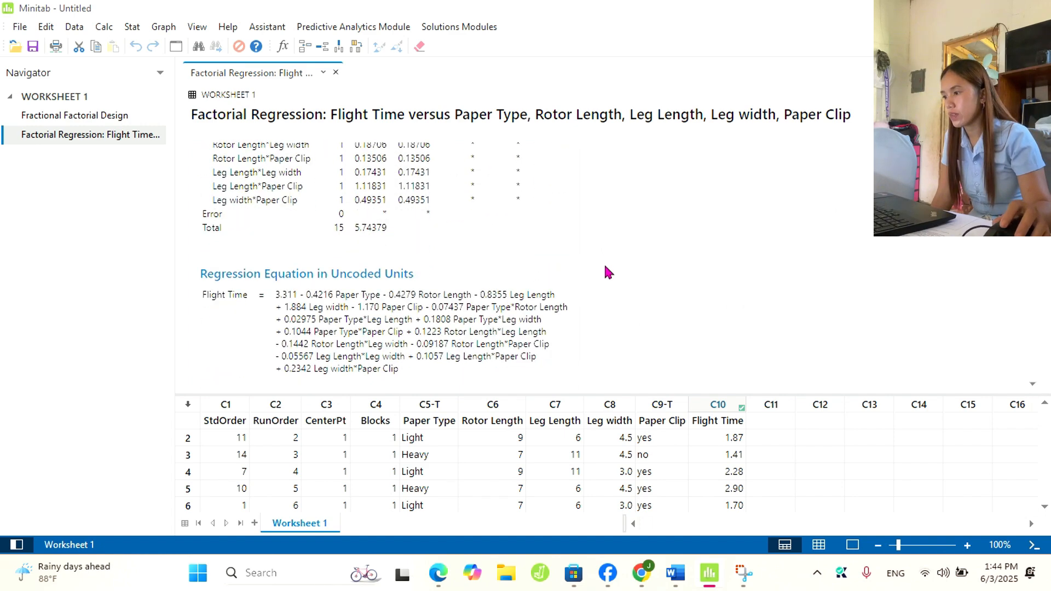
scroll(603, 335, "down", 4)
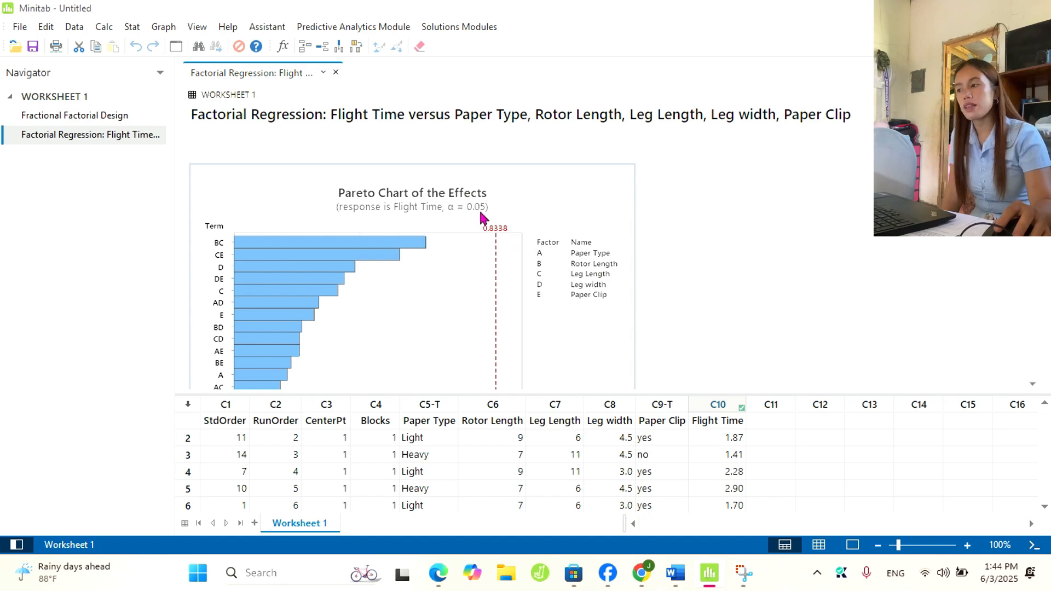
scroll(481, 215, "down", 2)
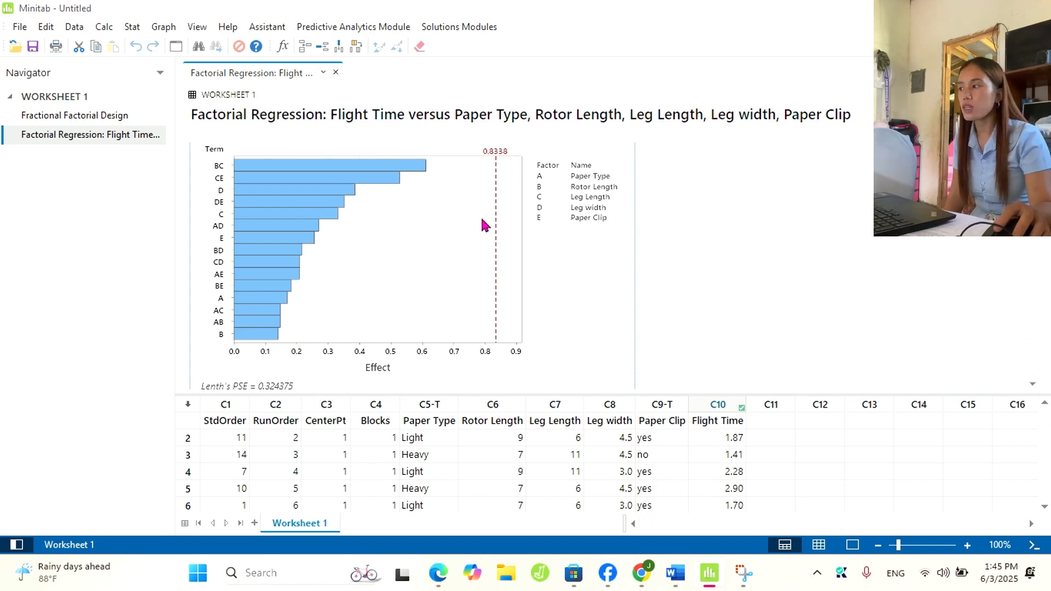
scroll(483, 222, "up", 2)
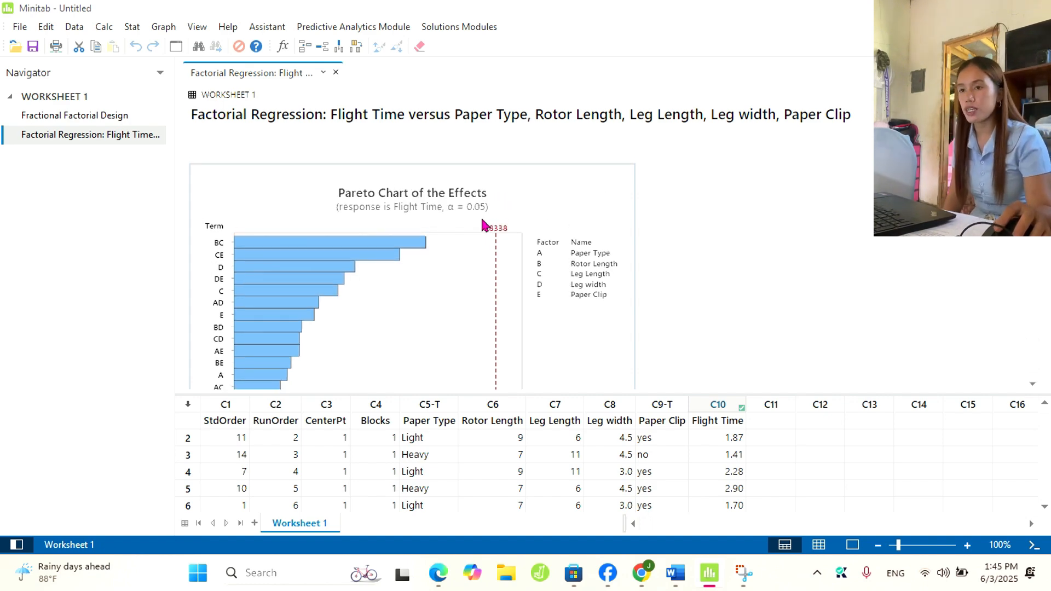
scroll(481, 224, "down", 2)
scroll(540, 230, "up", 2)
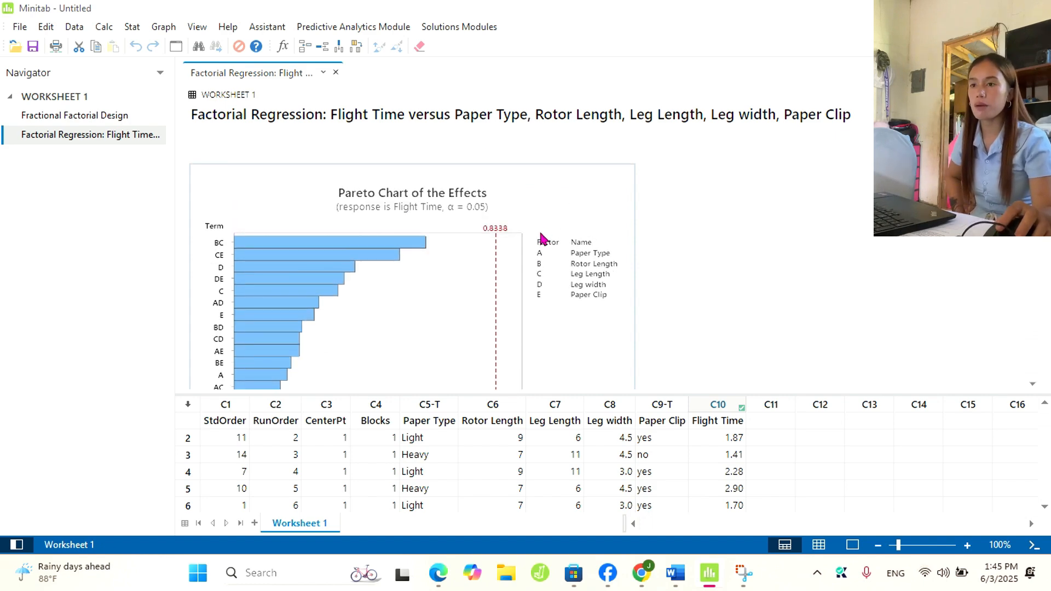
scroll(542, 232, "up", 15)
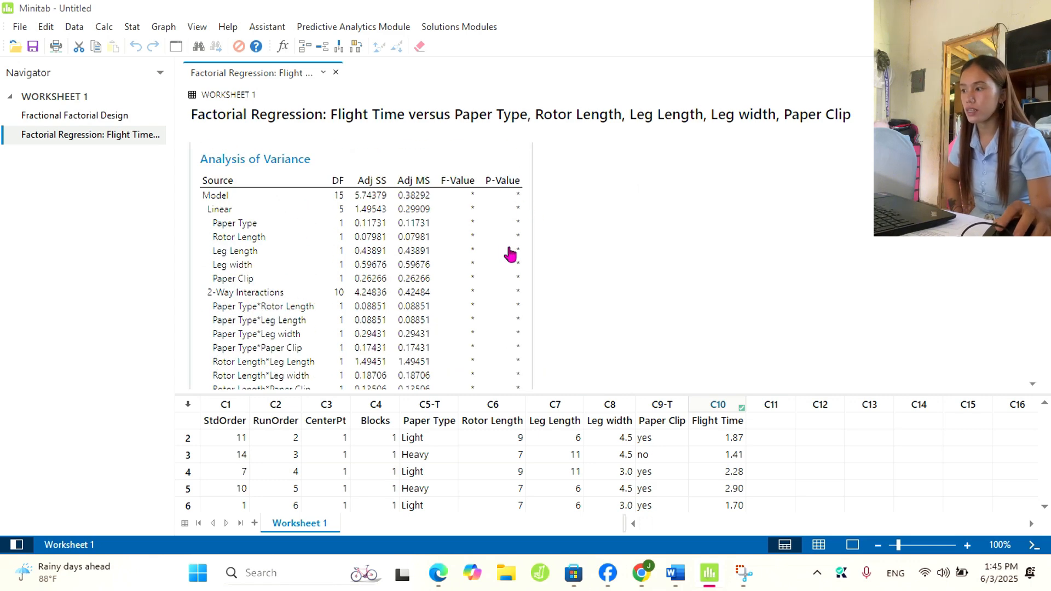
scroll(500, 263, "down", 3)
scroll(501, 272, "up", 1)
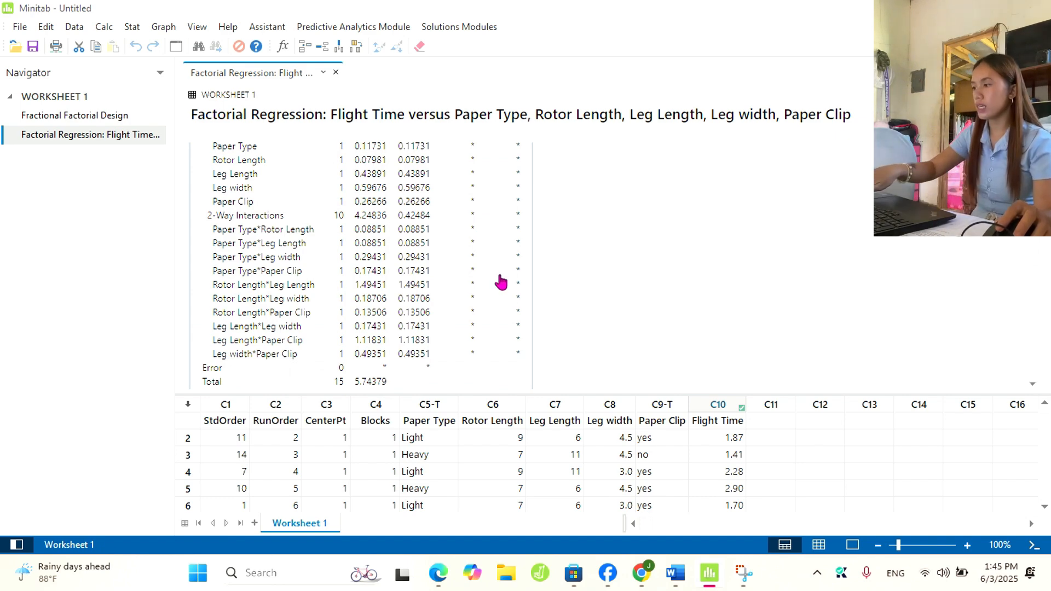
- Rerun the factorial analysis of Flight Time with backward elimination as the stepwise method, and review the coded coefficients
key("ctrl+e")
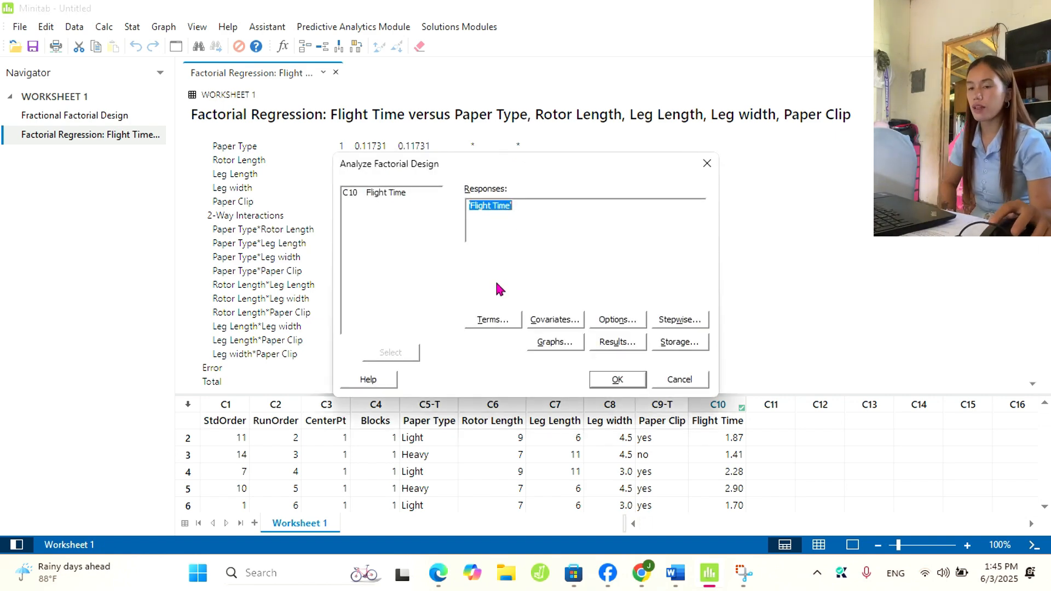
left_click(418, 197)
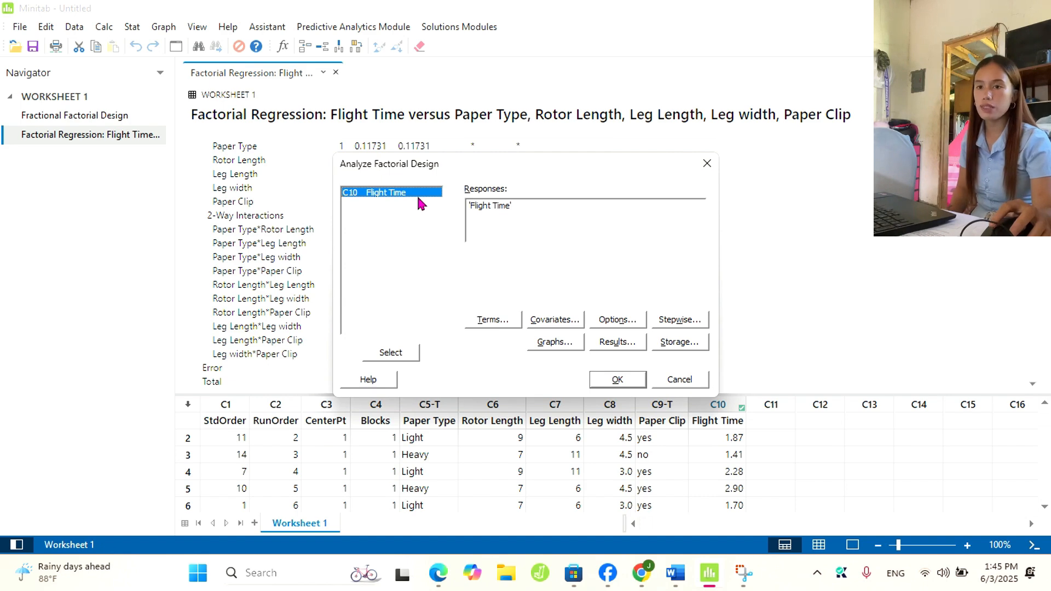
left_click(411, 351)
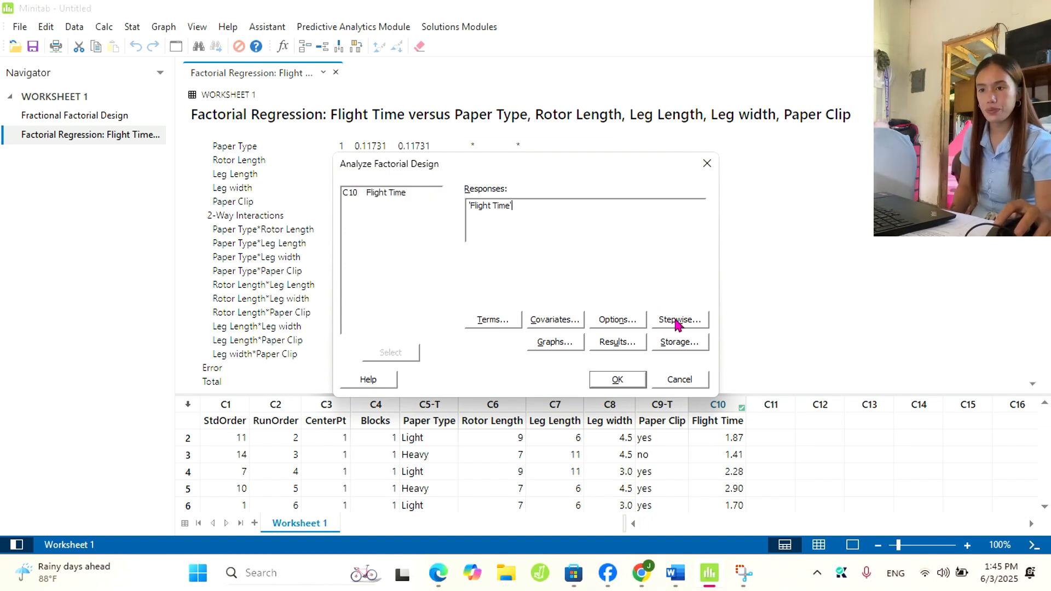
left_click(678, 323)
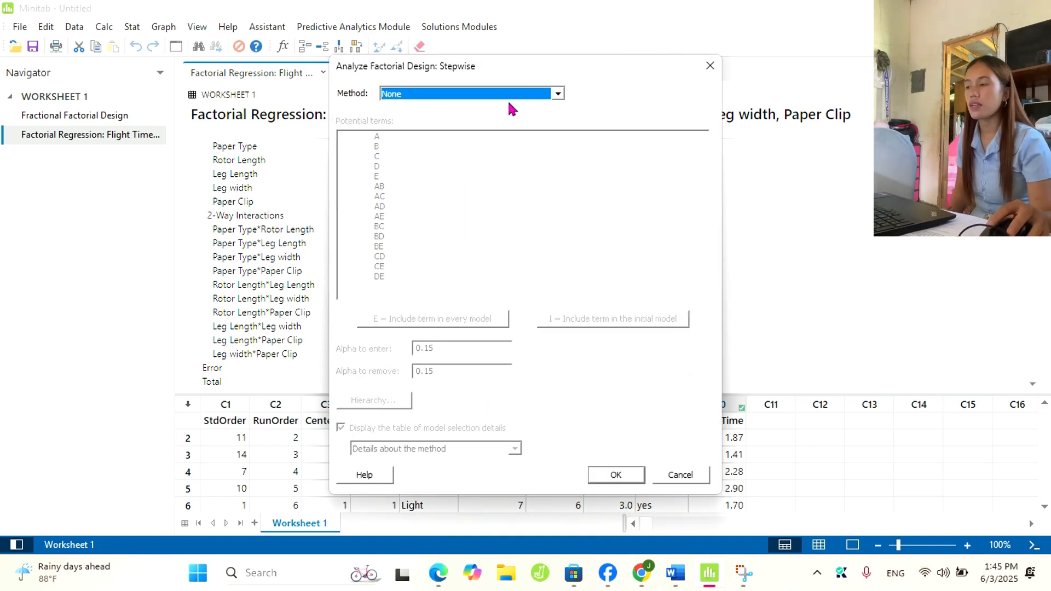
left_click(557, 94)
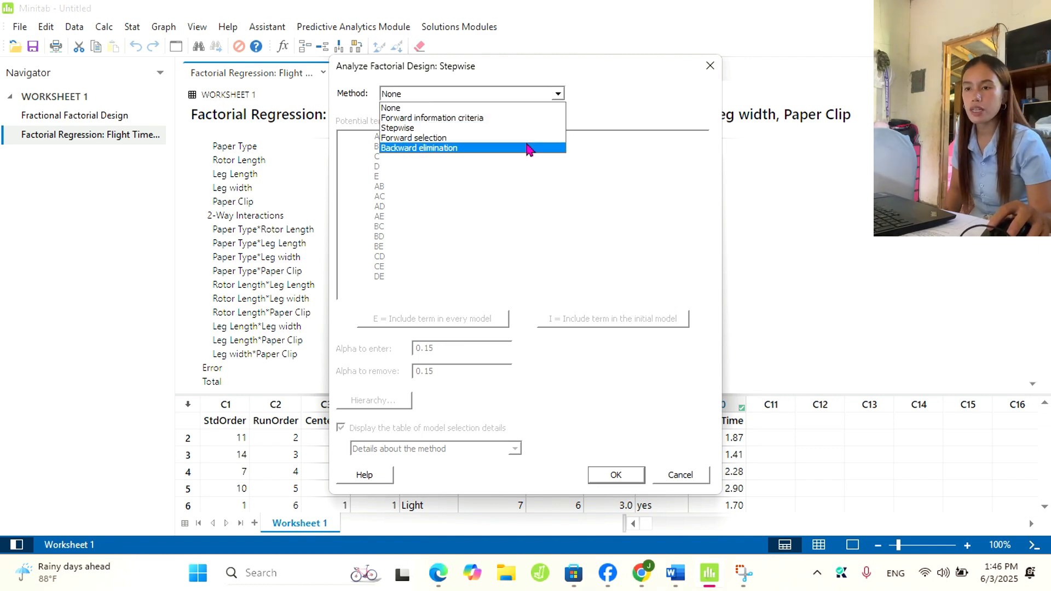
left_click(529, 148)
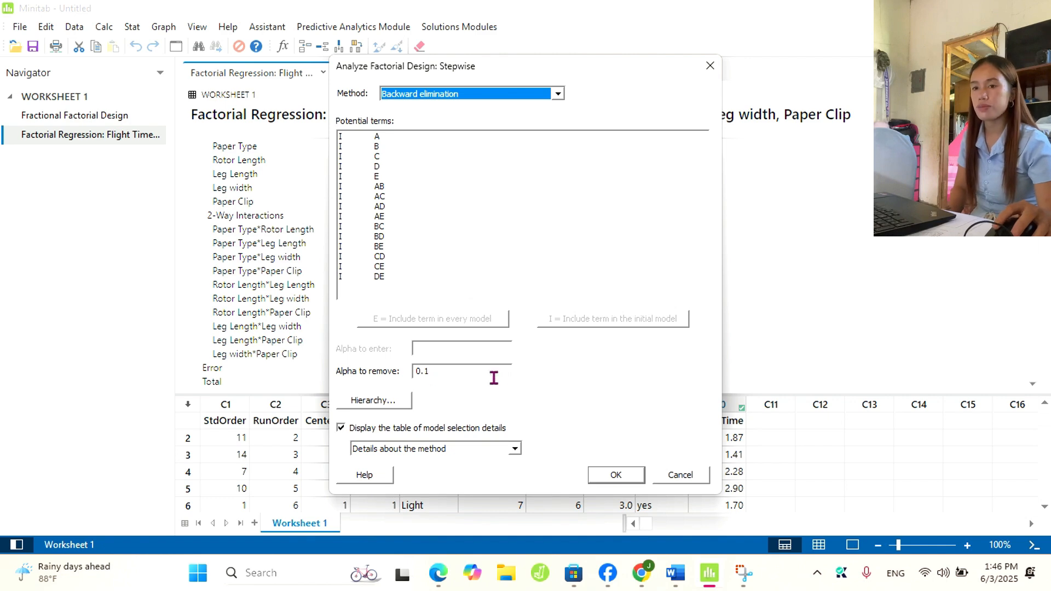
left_click(617, 475)
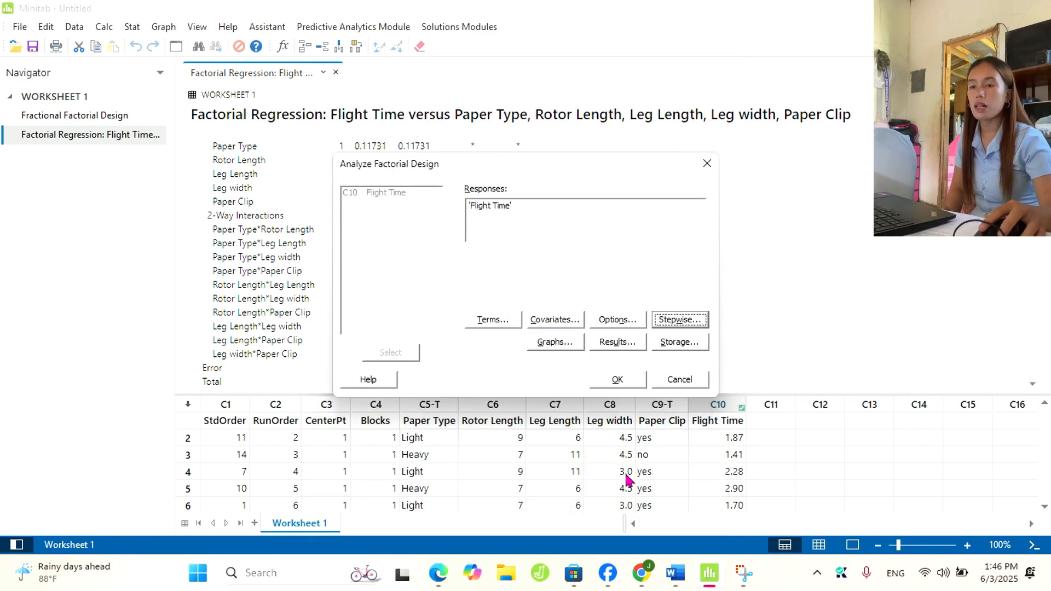
left_click(618, 380)
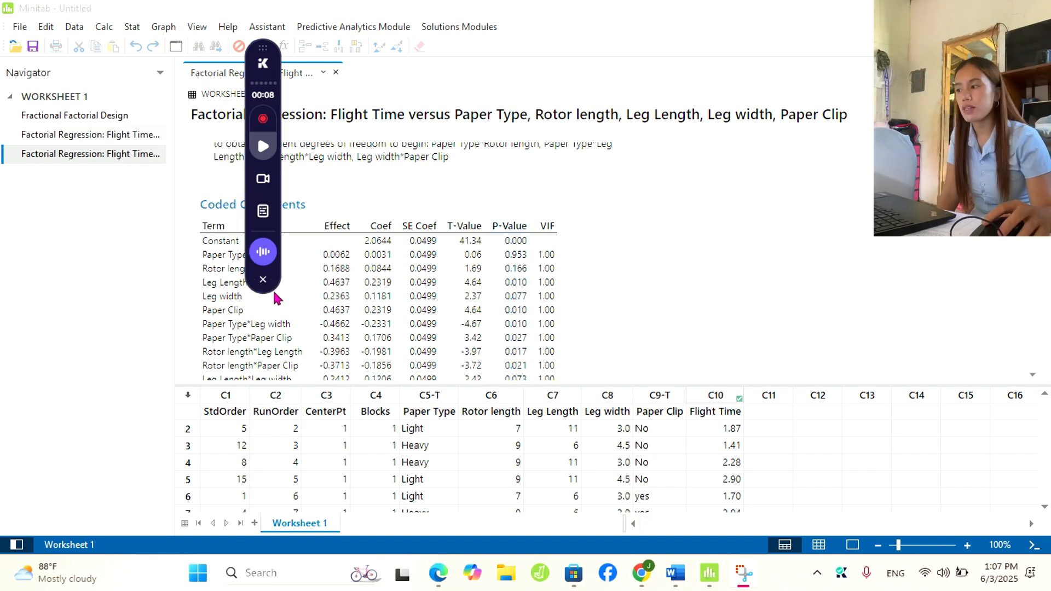
scroll(512, 280, "down", 3)
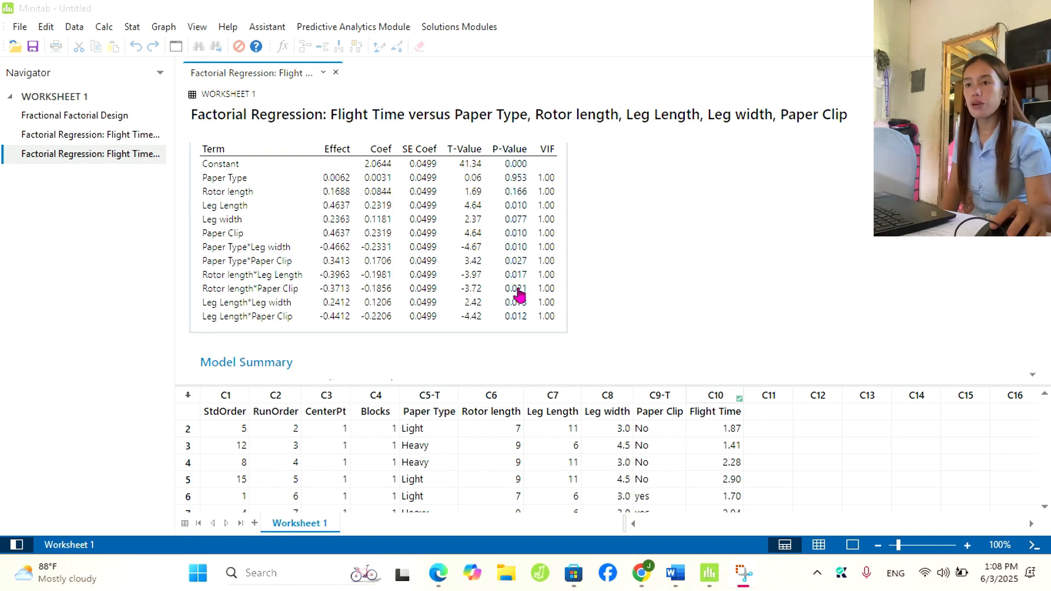
scroll(534, 284, "up", 2)
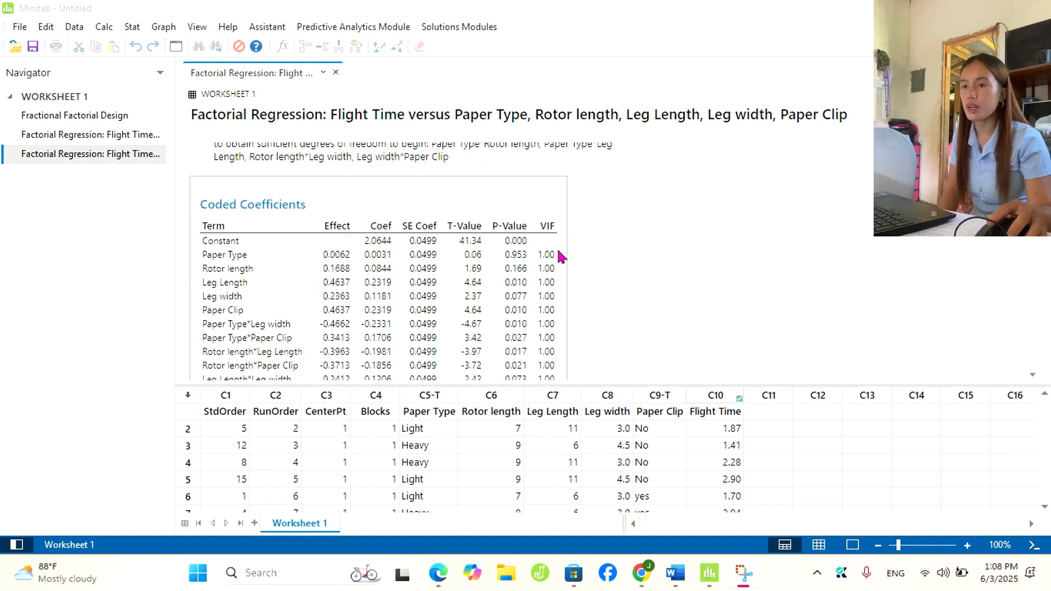
scroll(559, 252, "down", 2)
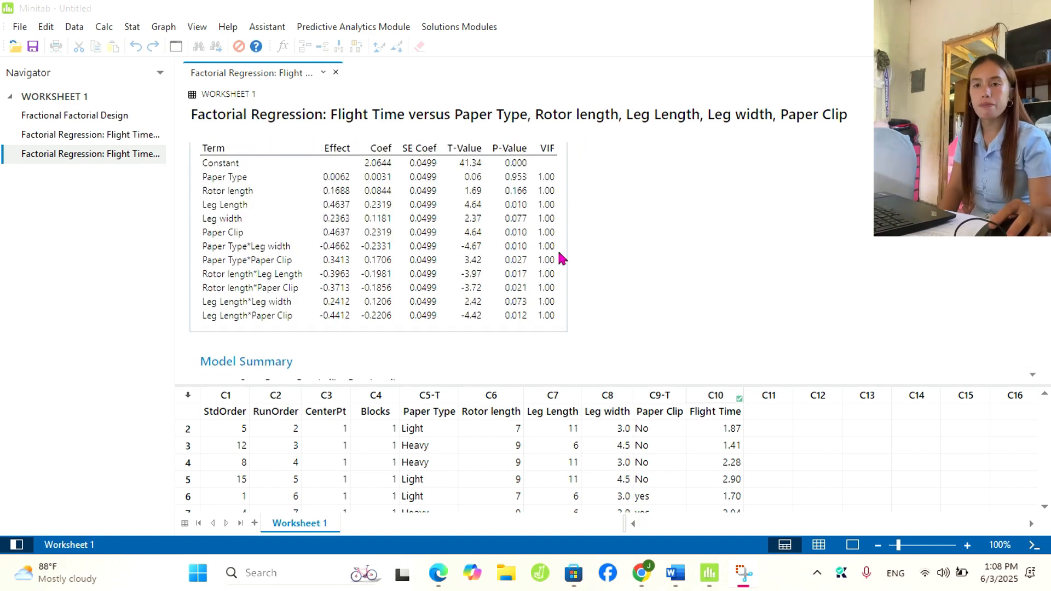
scroll(563, 258, "up", 2)
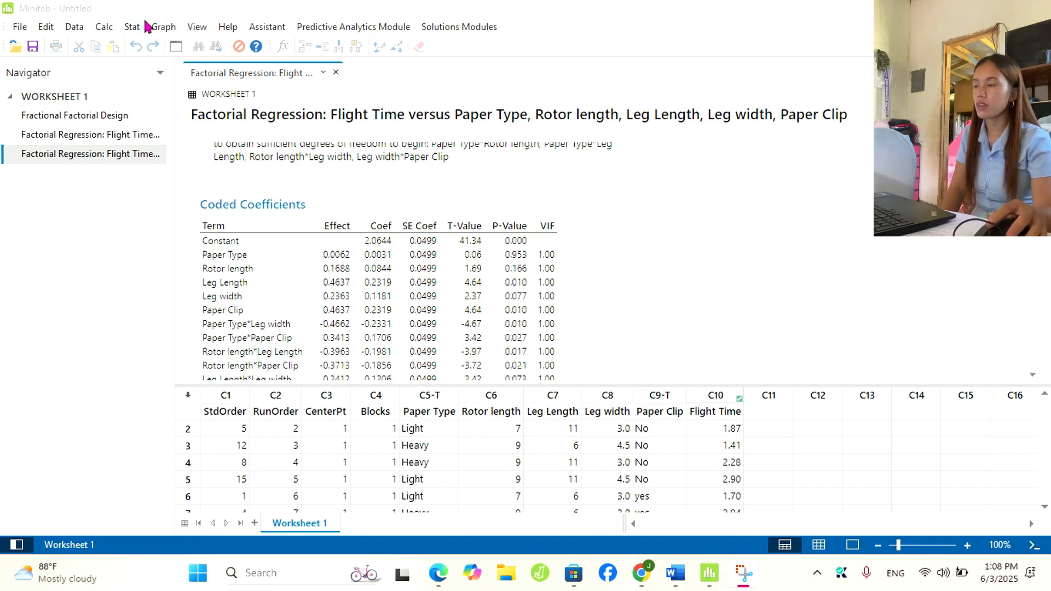
- Create factorial plots for Flight Time with only Rotor length and Paper Clip, removing Paper Type, Leg Length and Leg width
left_click(133, 27)
left_click(134, 27)
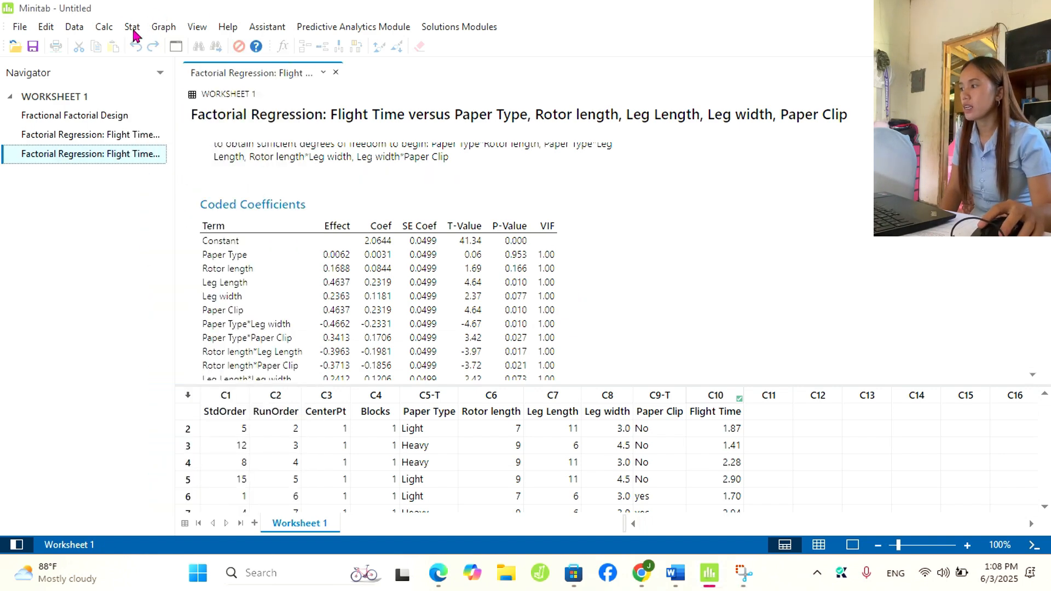
left_click(135, 27)
mouse_move(181, 98)
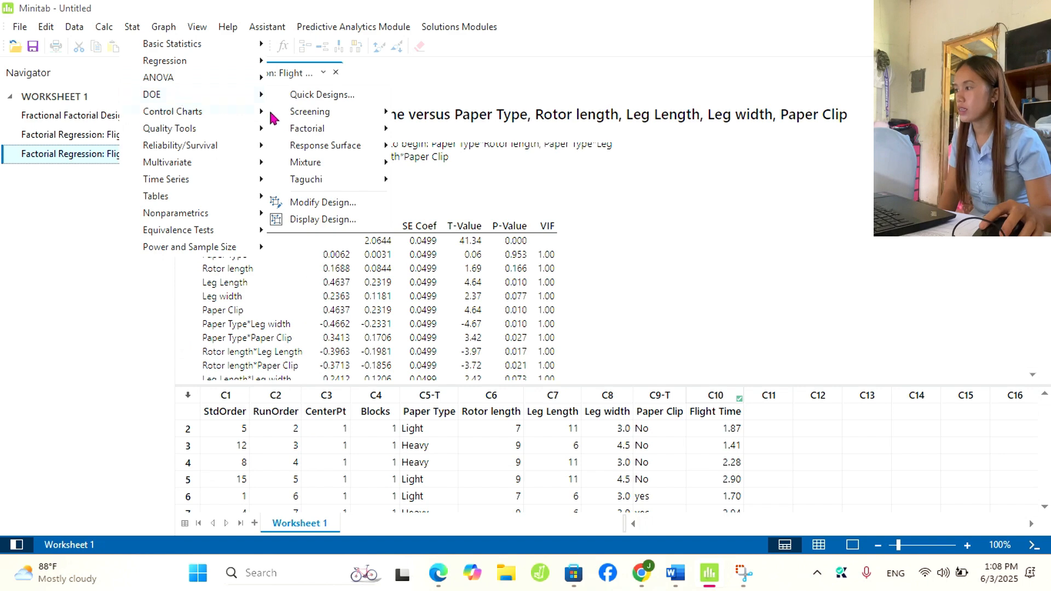
mouse_move(306, 134)
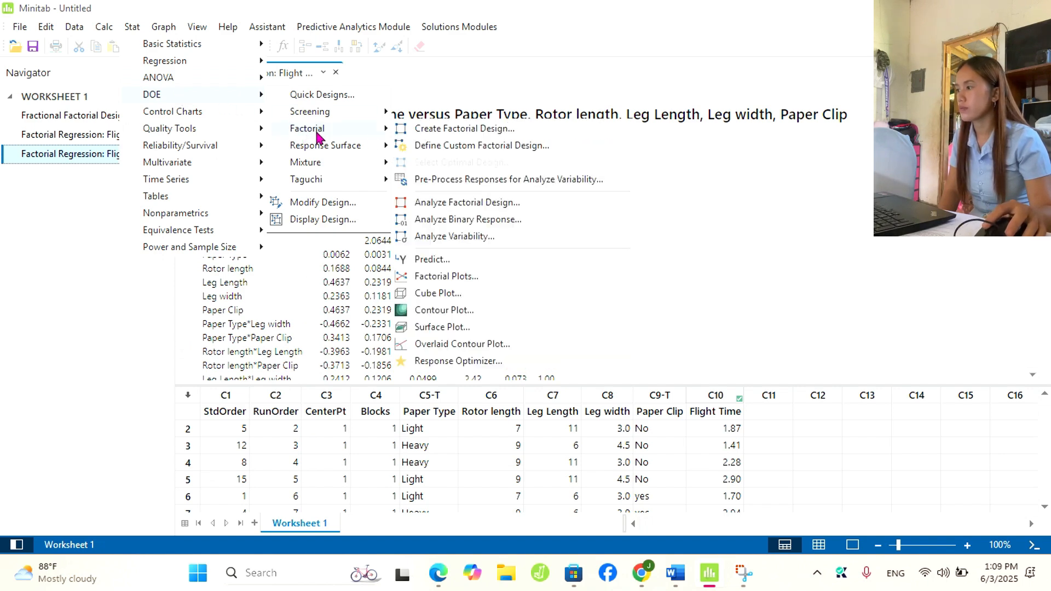
left_click(446, 277)
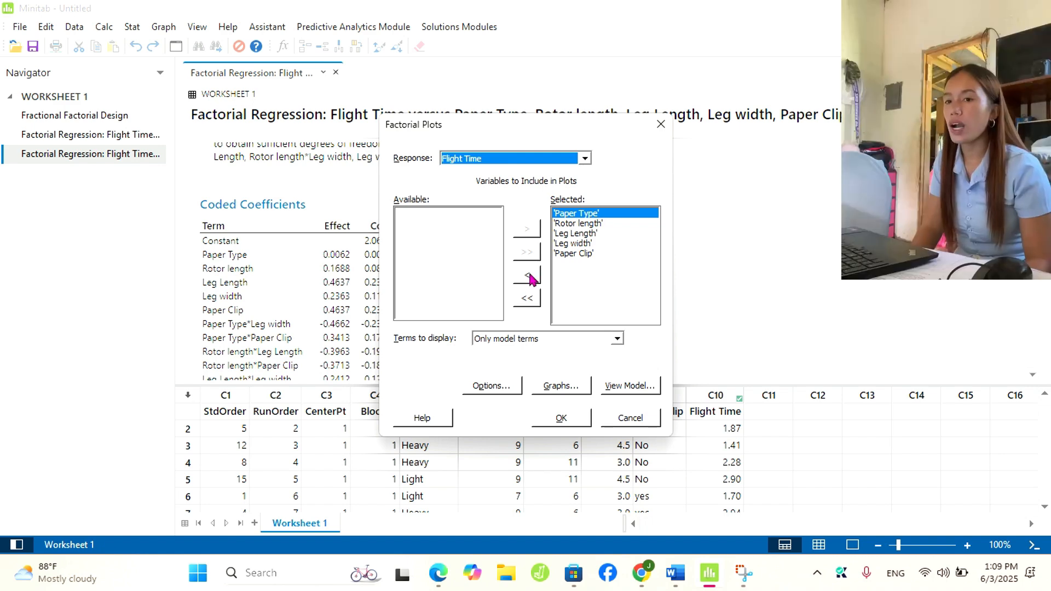
left_click(527, 276)
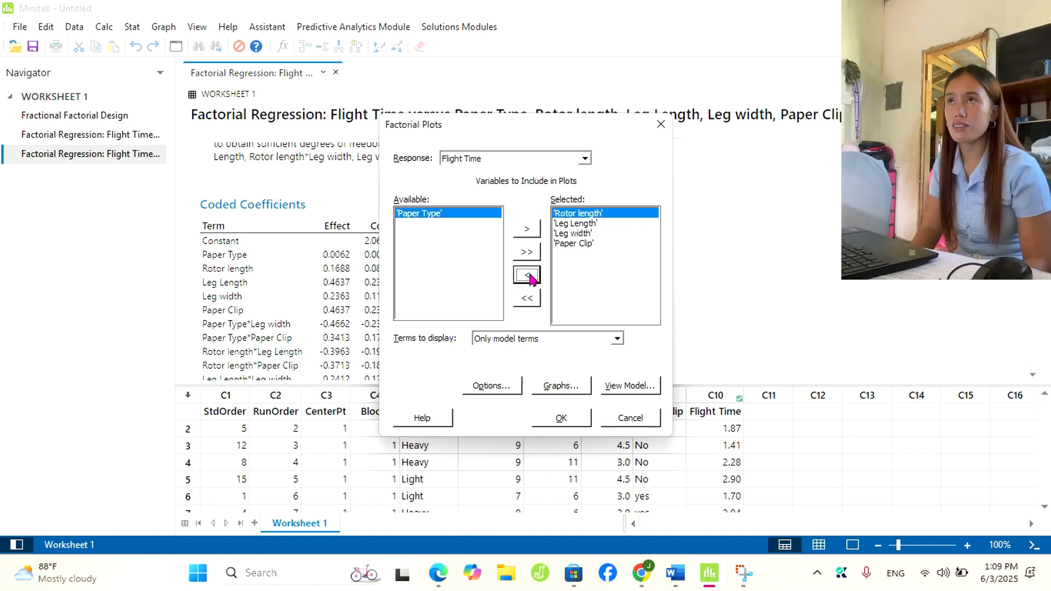
left_click(607, 225)
left_click(527, 275)
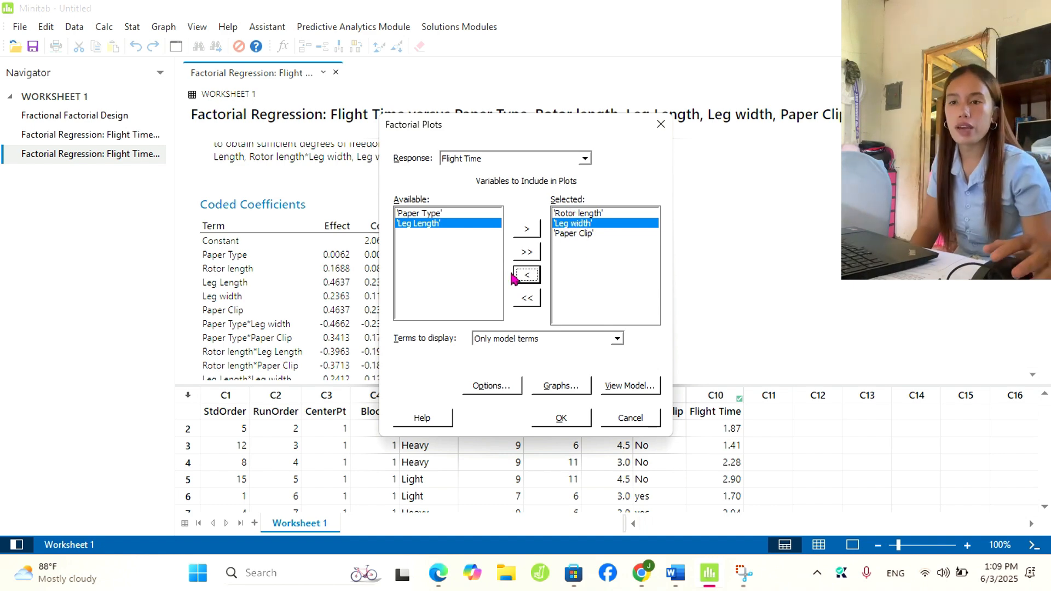
left_click(524, 277)
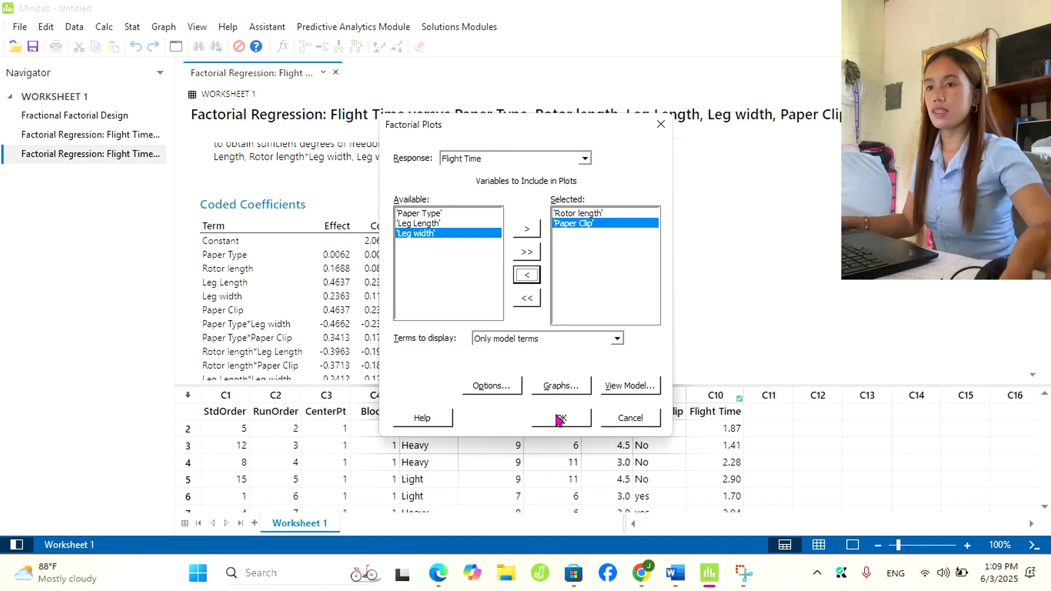
left_click(559, 419)
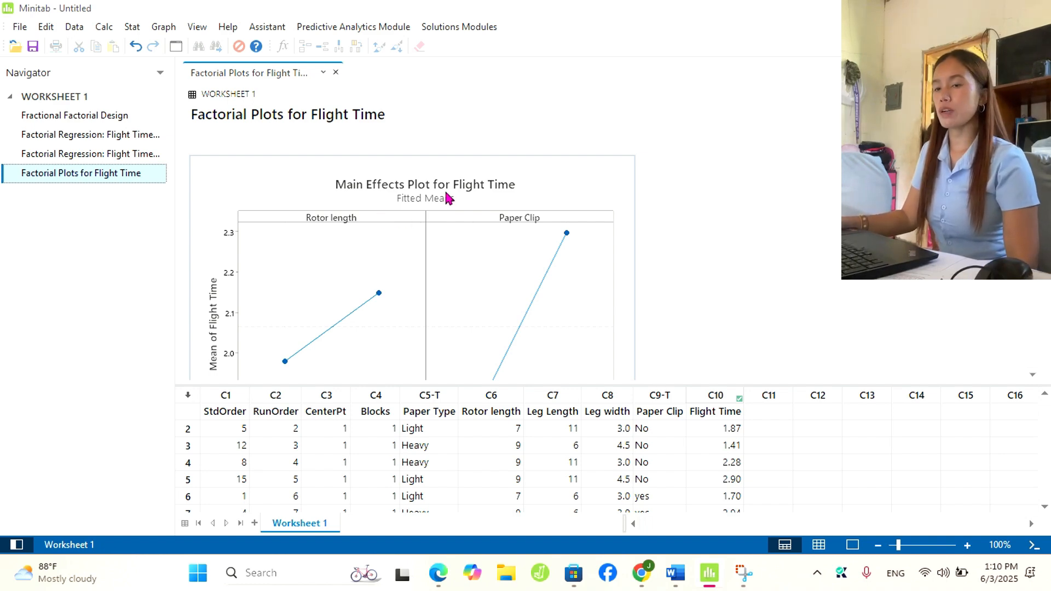
- Examine the main effects plot for rotor length and paper clip and the interaction plot of the two factors
scroll(448, 198, "down", 3)
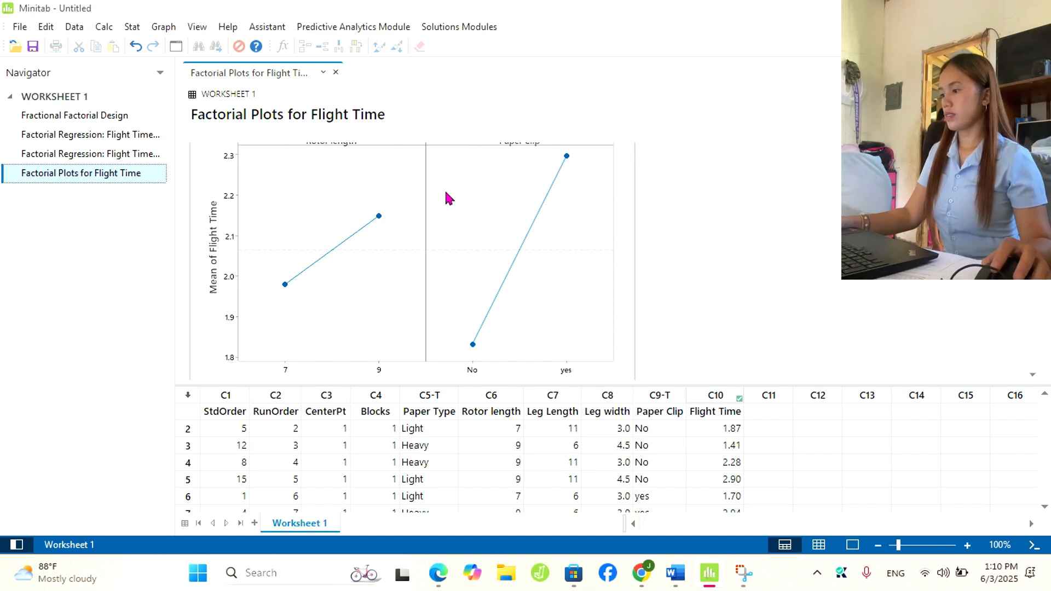
scroll(369, 211, "up", 3)
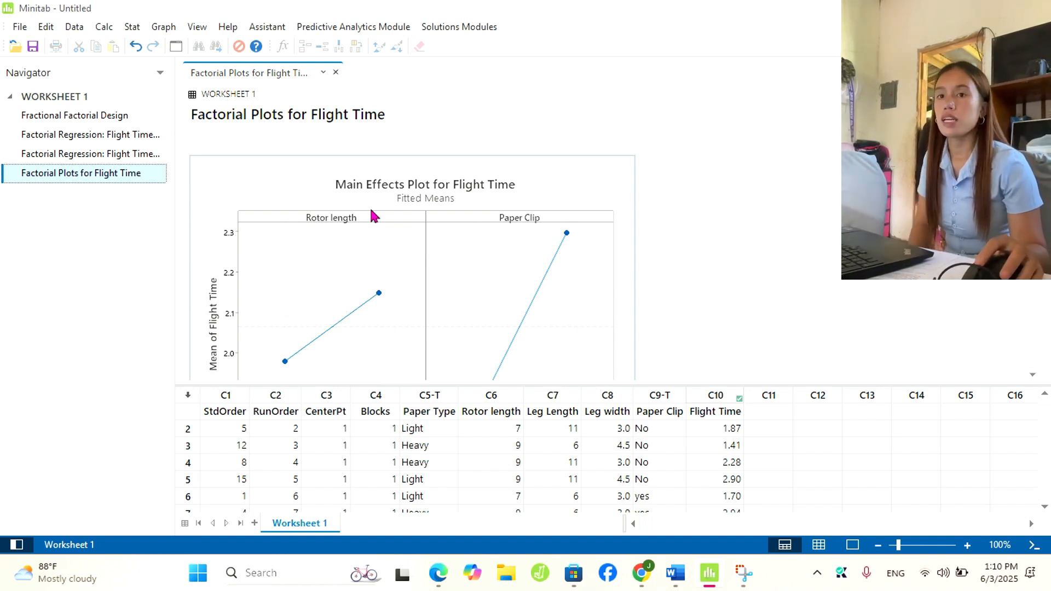
scroll(372, 215, "down", 6)
scroll(375, 219, "down", 8)
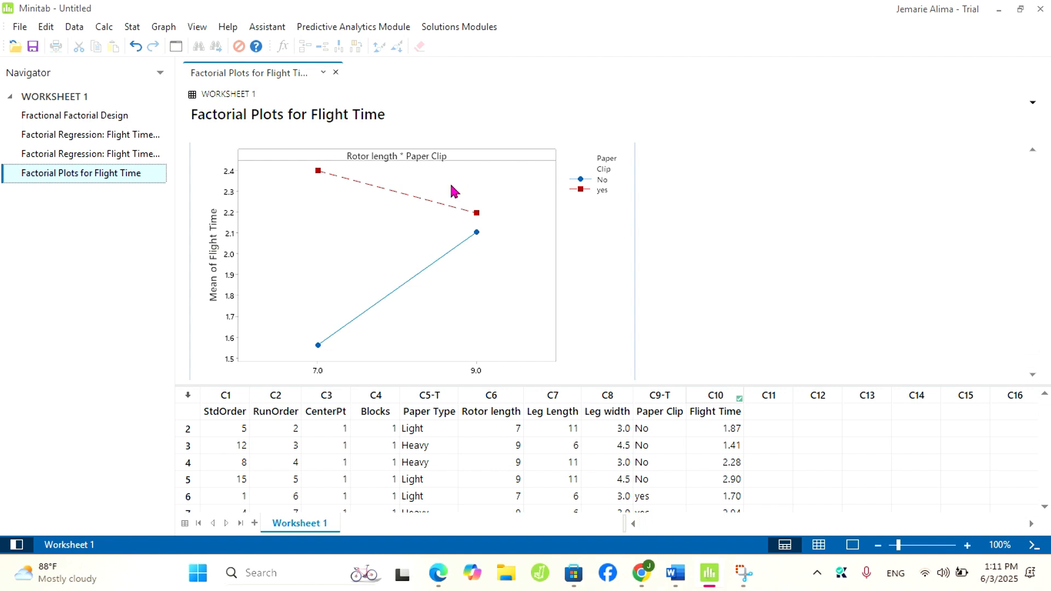
scroll(451, 186, "up", 5)
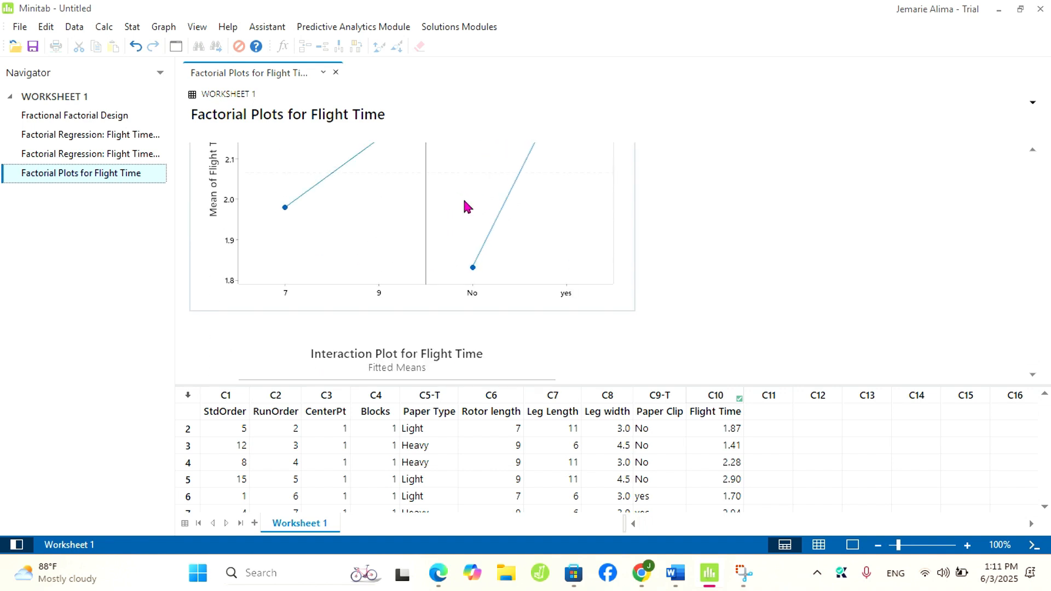
scroll(466, 206, "up", 5)
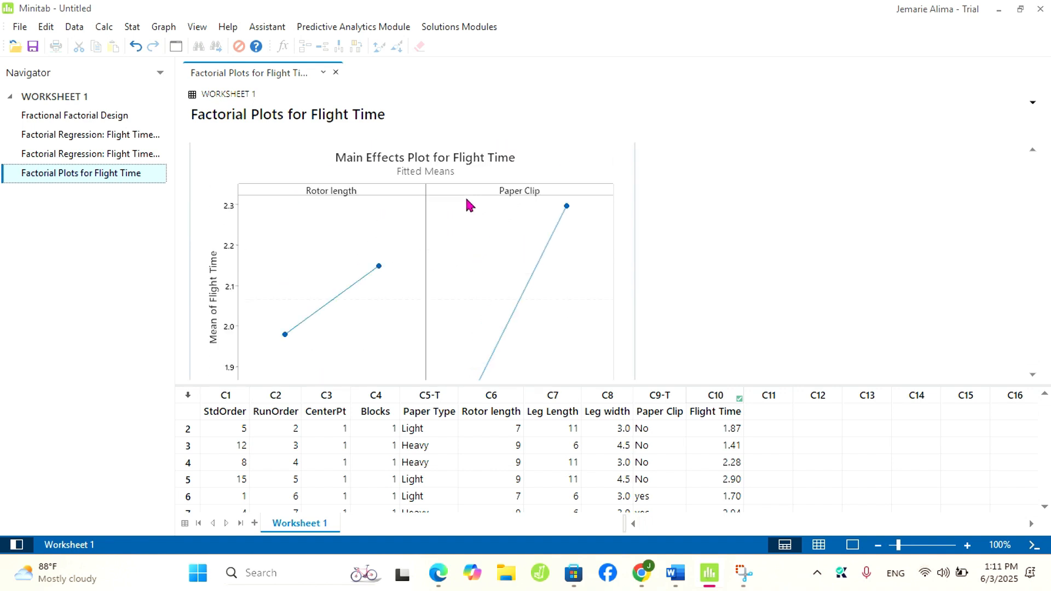
scroll(468, 205, "down", 3)
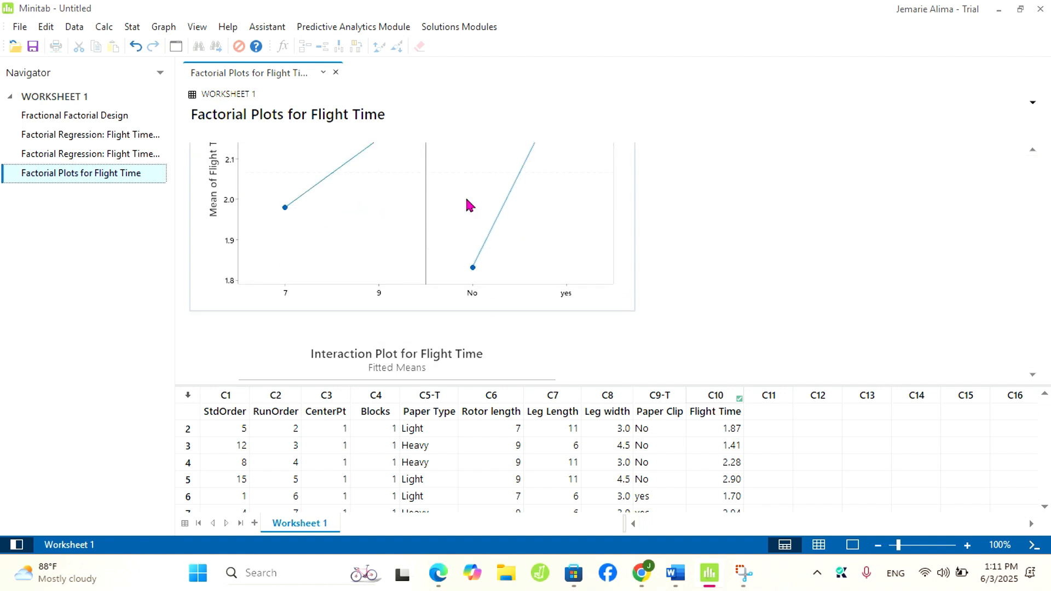
scroll(467, 206, "down", 3)
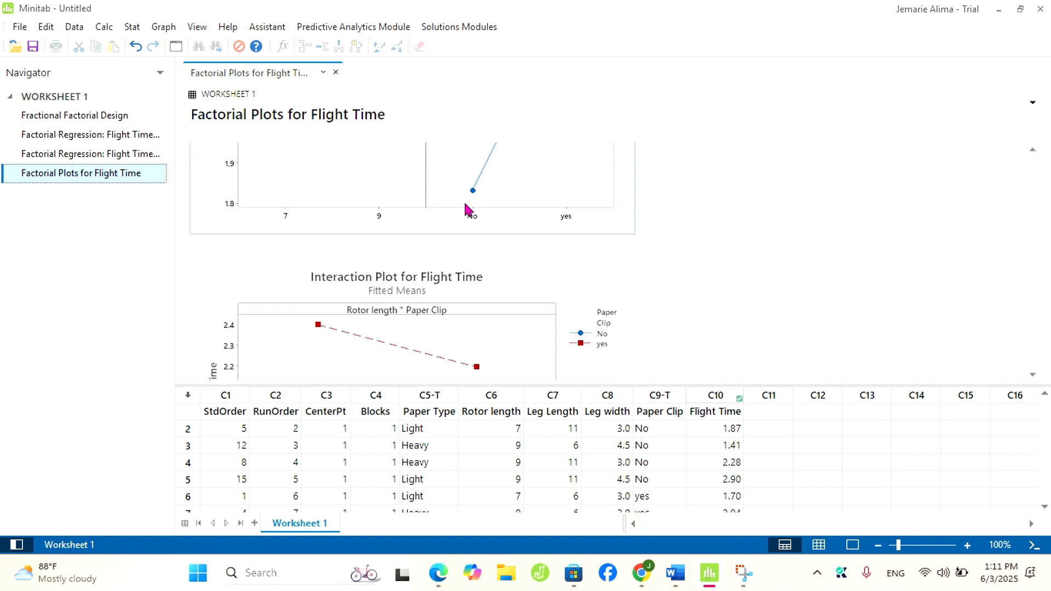
scroll(465, 207, "up", 3)
scroll(433, 192, "up", 2)
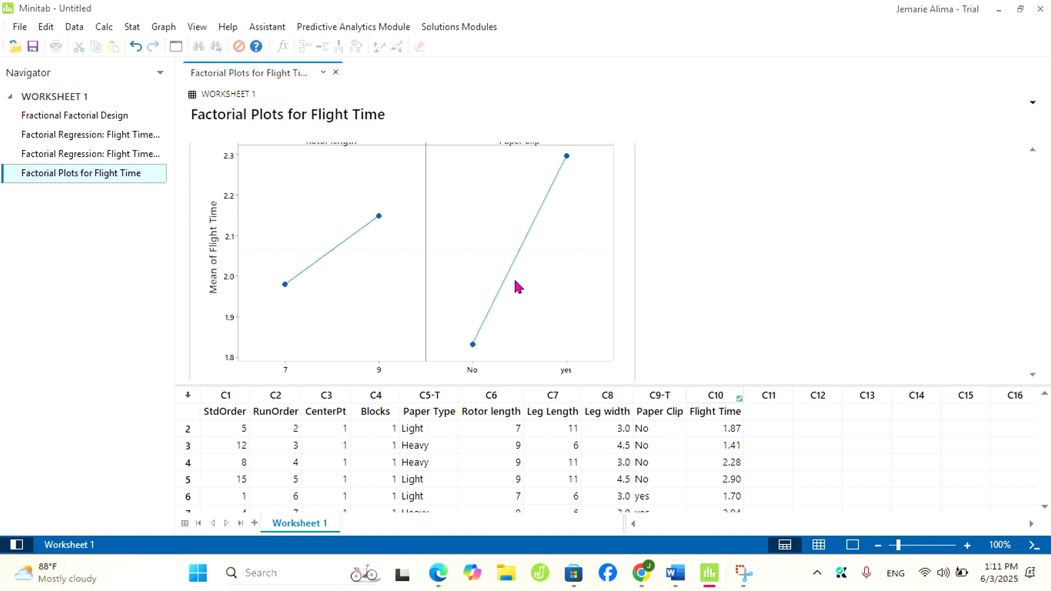
scroll(277, 209, "up", 2)
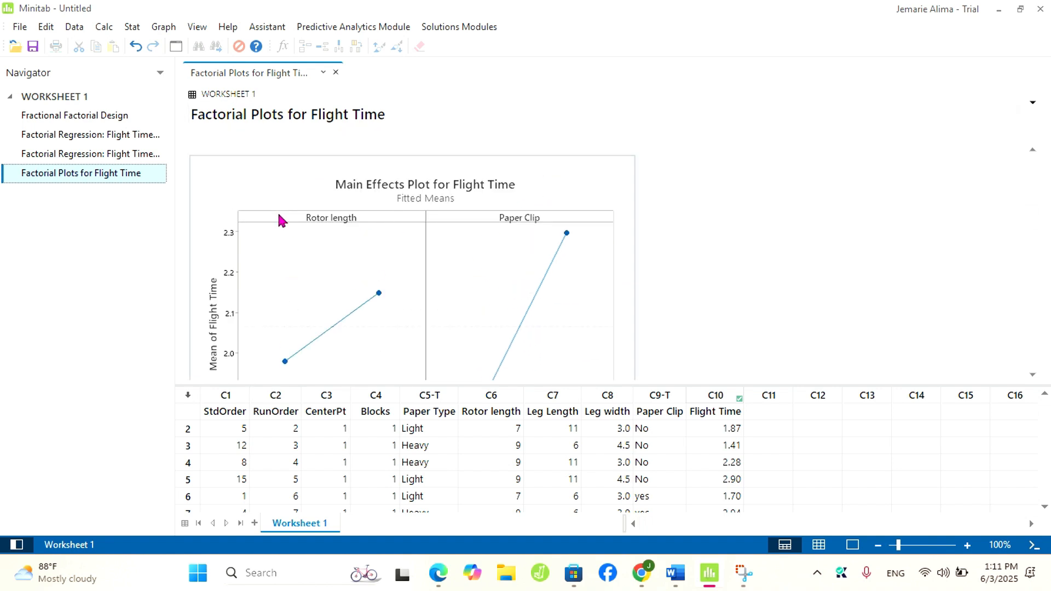
- Run the Response Optimizer with the goal of maximizing Flight Time, and review the solution, multiple response prediction and optimization plot
left_click(132, 28)
mouse_move(186, 98)
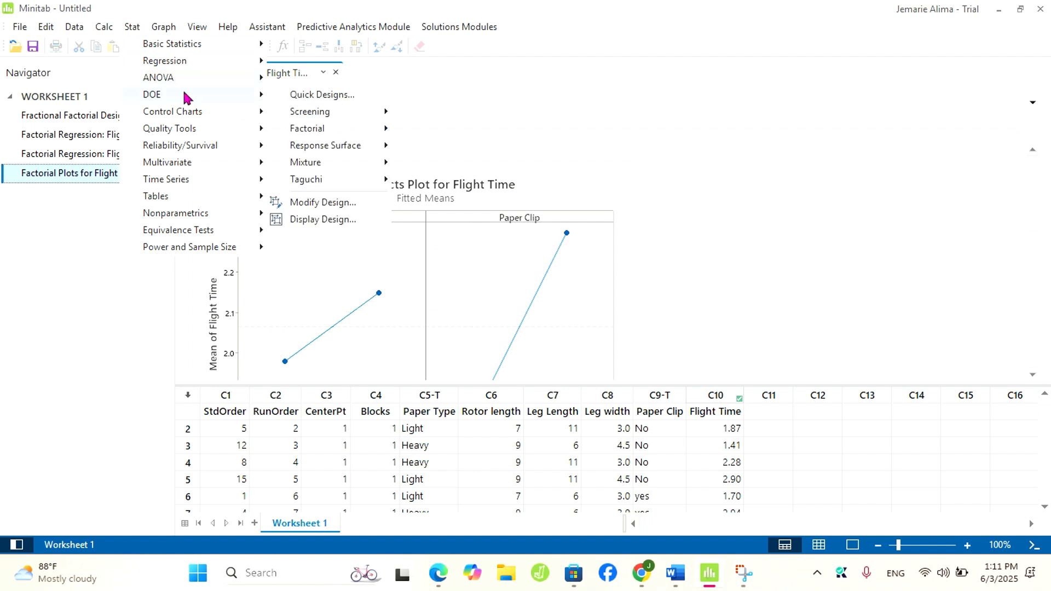
mouse_move(316, 134)
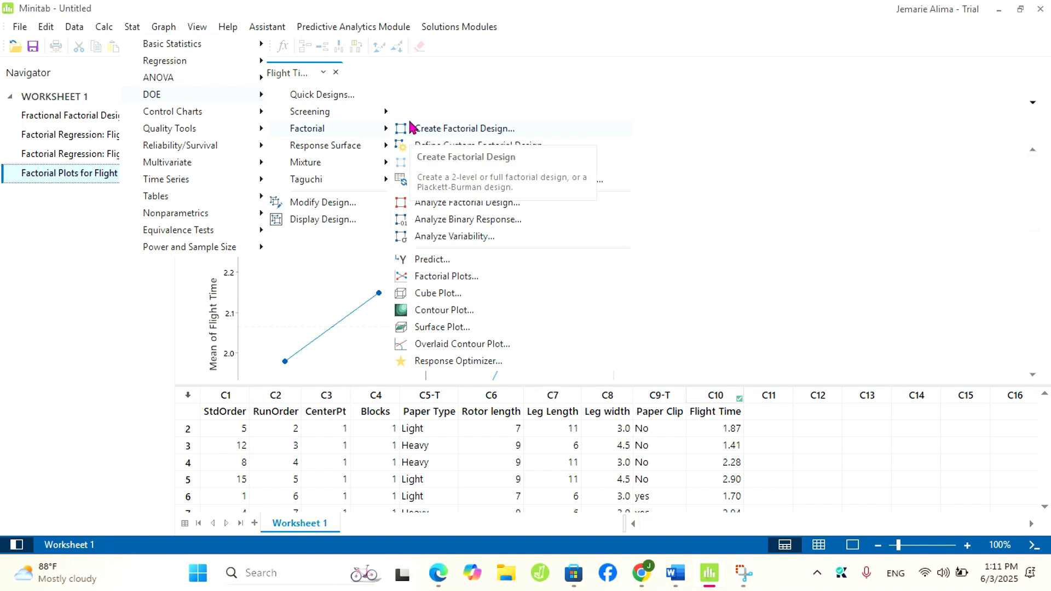
left_click(516, 362)
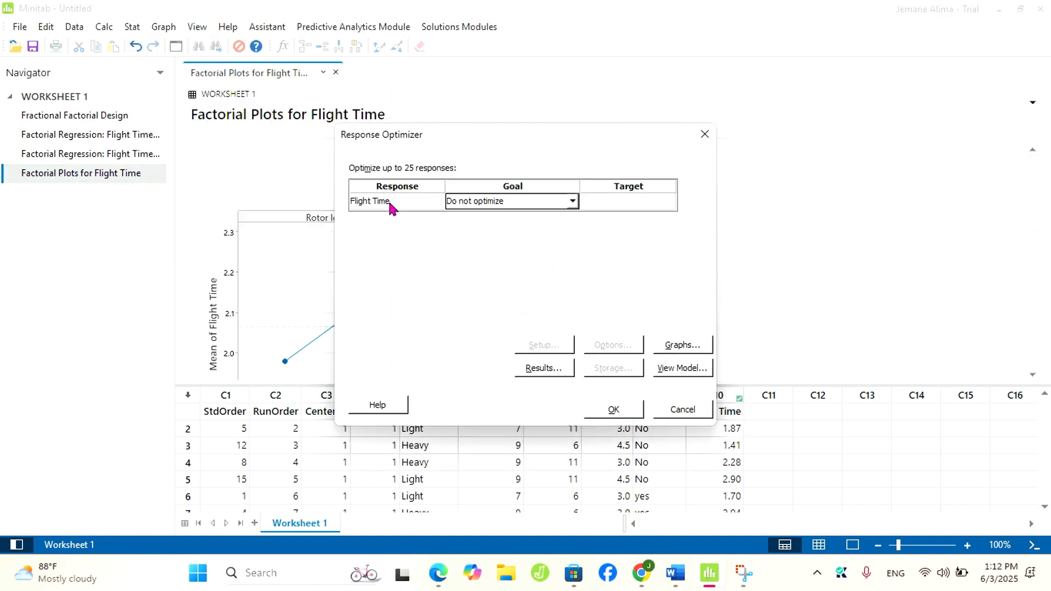
left_click(573, 201)
left_click(521, 238)
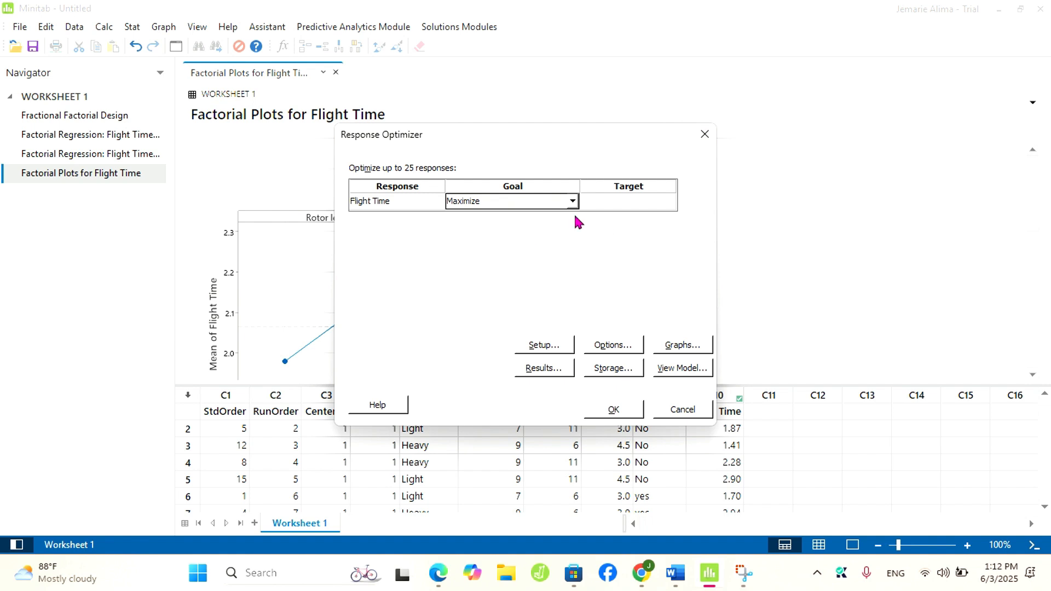
left_click(685, 348)
left_click(613, 410)
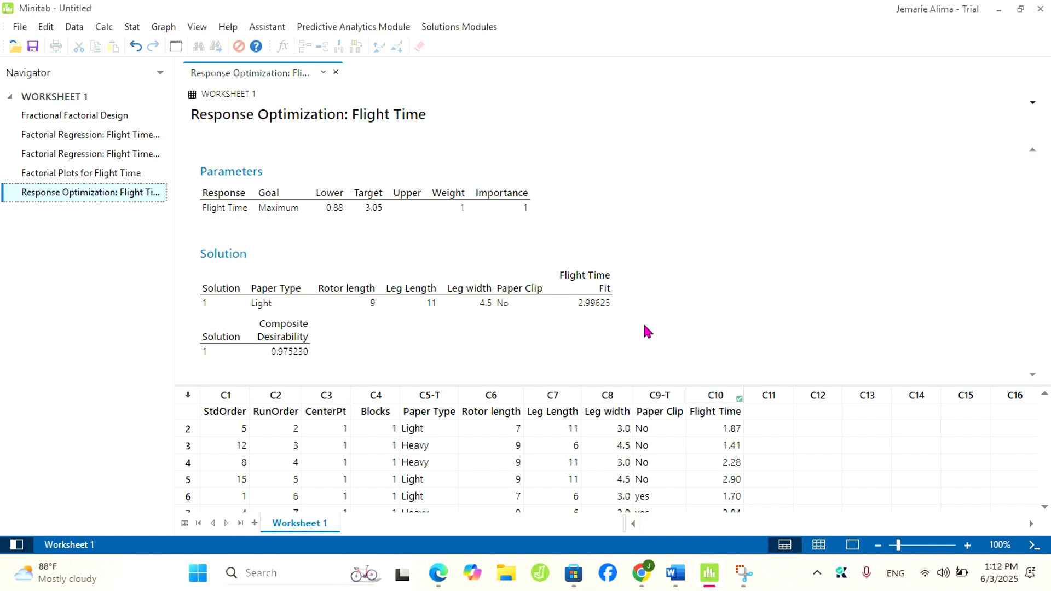
scroll(602, 256, "down", 4)
scroll(603, 256, "down", 3)
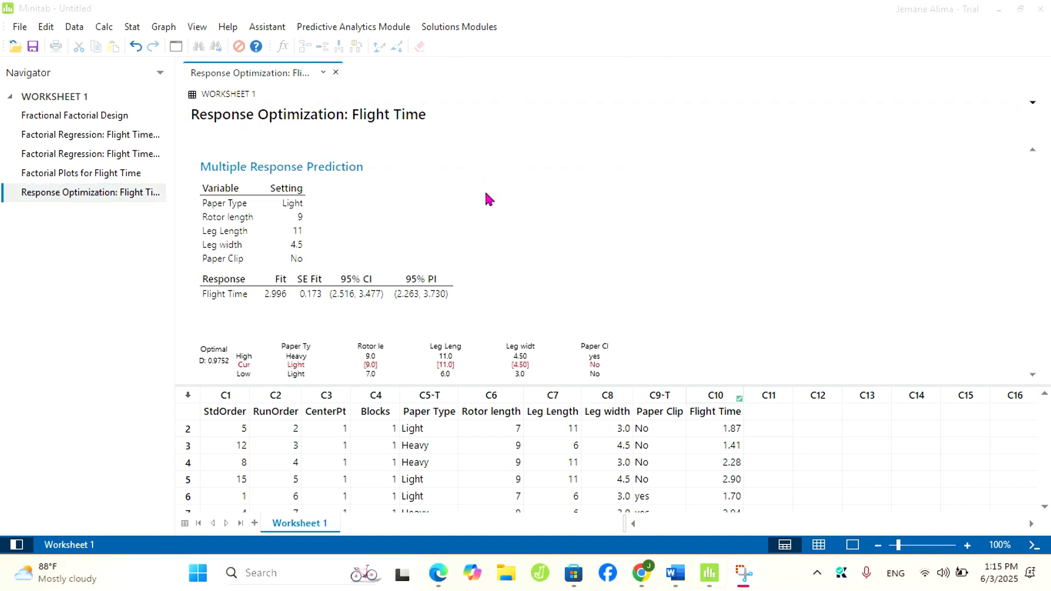
scroll(487, 199, "down", 5)
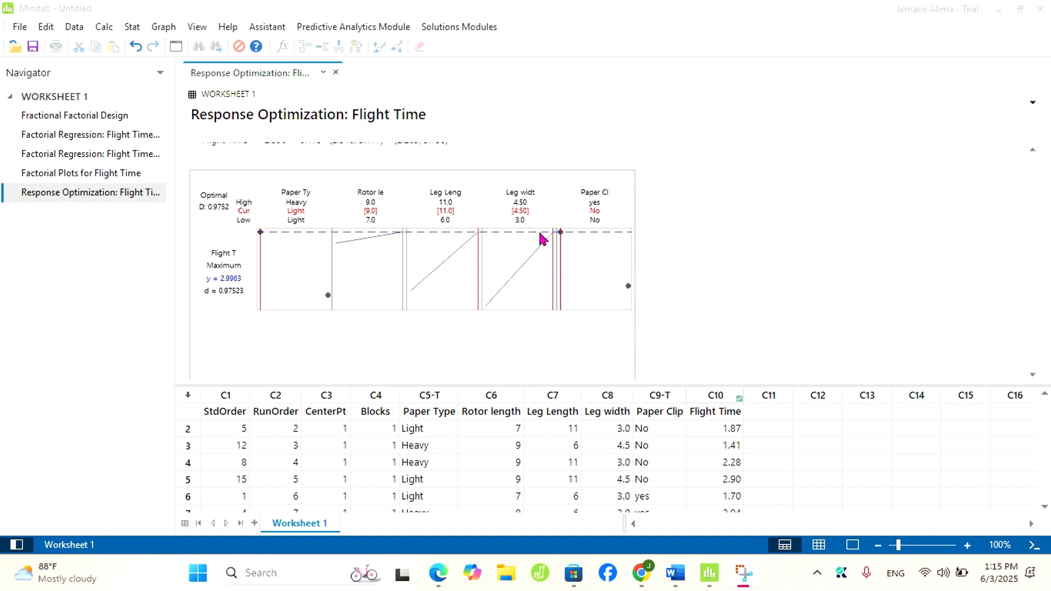
scroll(580, 233, "up", 5)
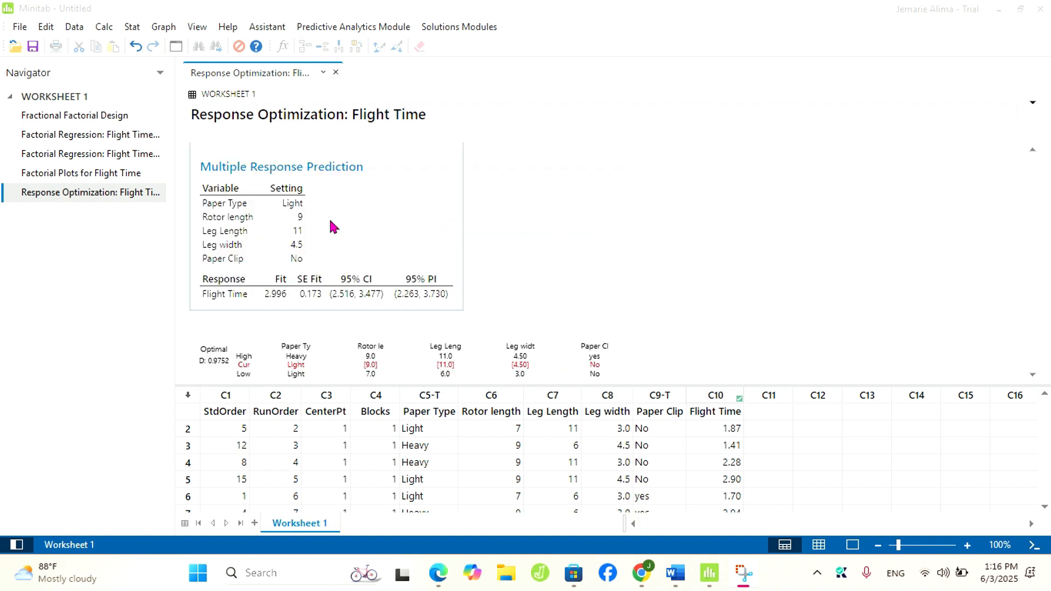